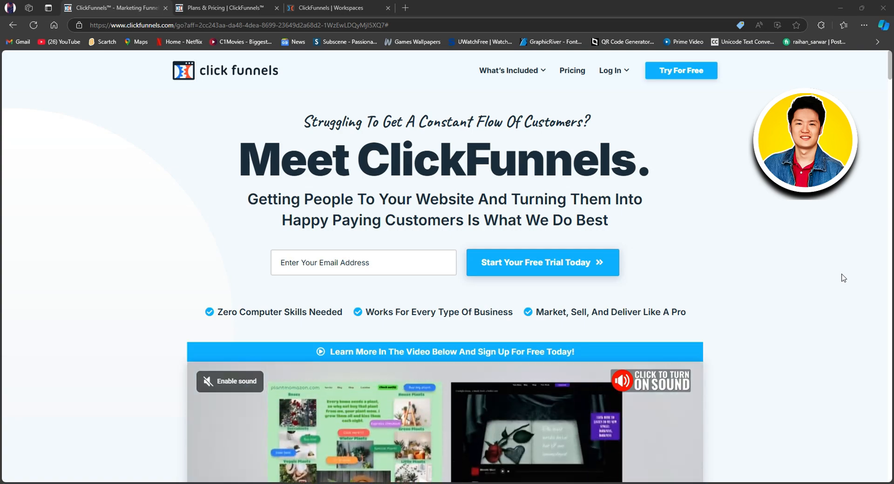
Review the ClickFunnels homepage's introduction, entrepreneur testimonials and explanation of why a business needs a funnel.
scroll(765, 242, down, 5)
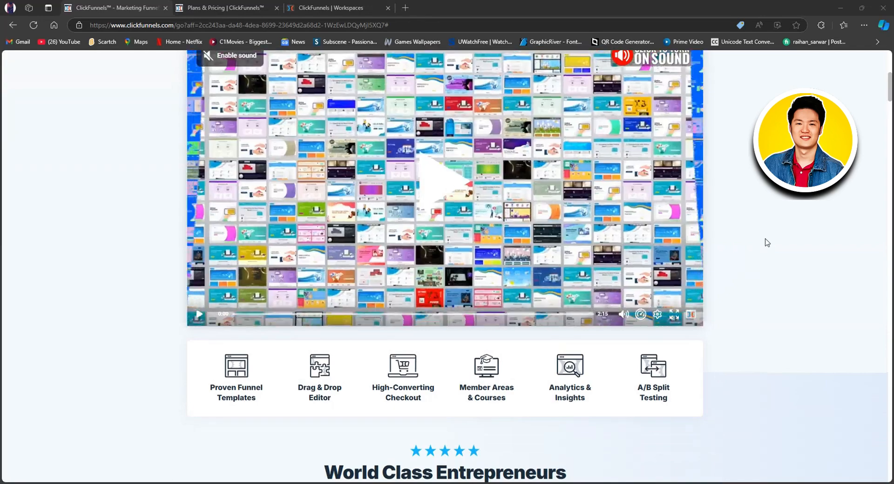
scroll(765, 242, down, 4)
scroll(766, 242, down, 4)
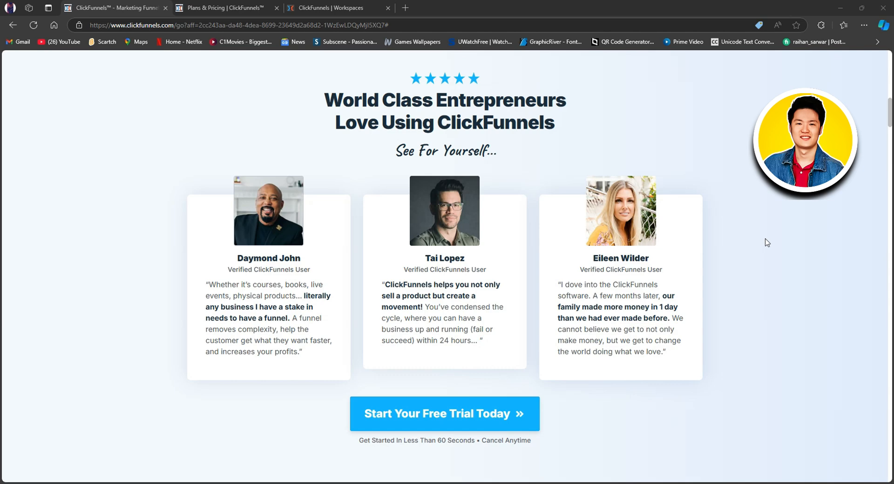
scroll(766, 242, down, 9)
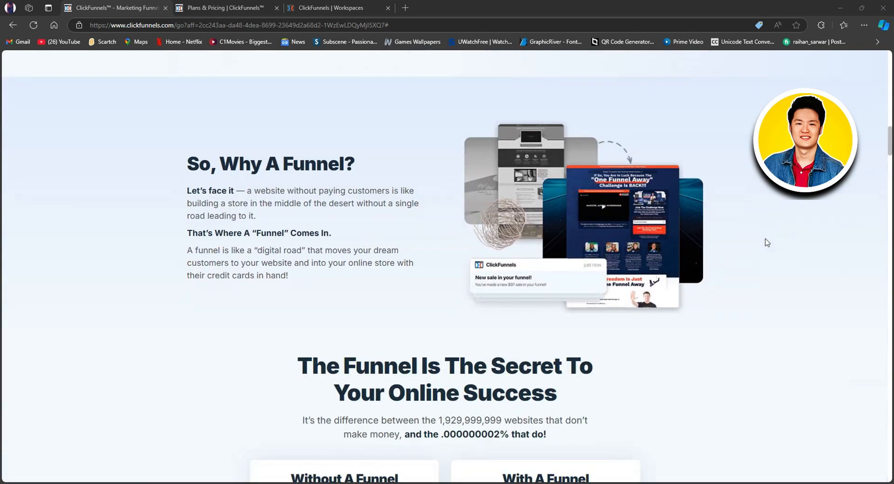
scroll(767, 242, down, 2)
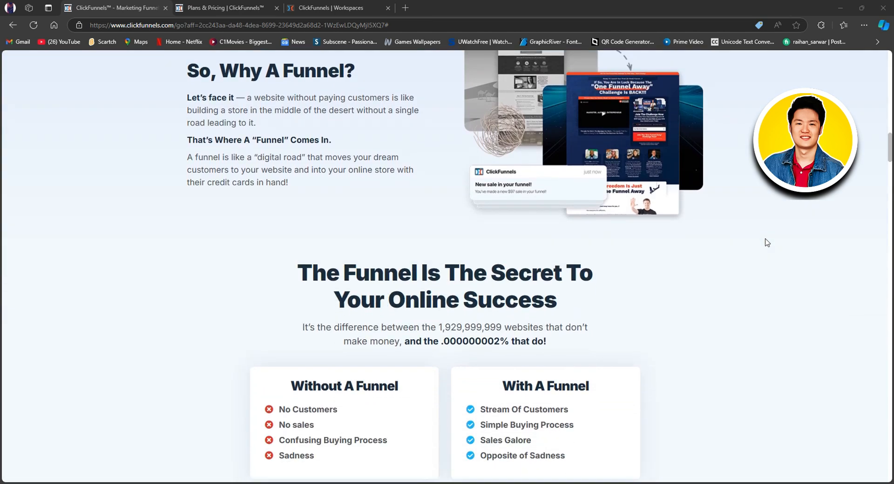
scroll(766, 242, down, 2)
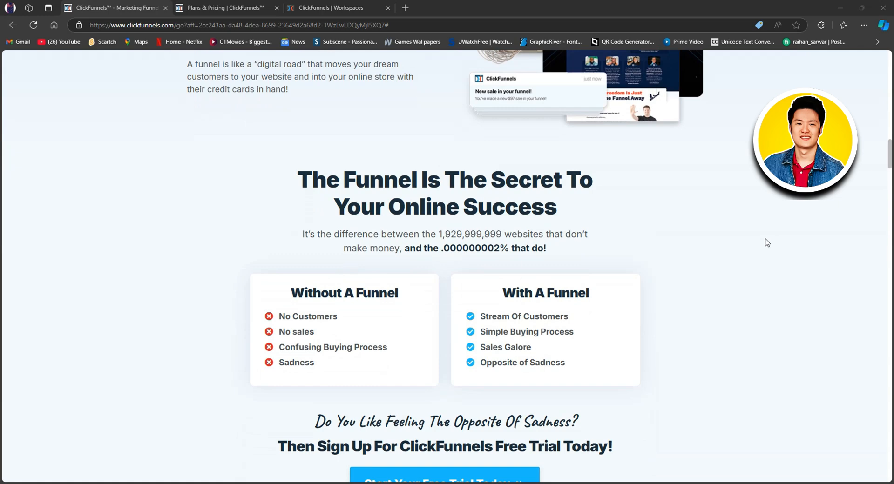
scroll(767, 242, down, 1)
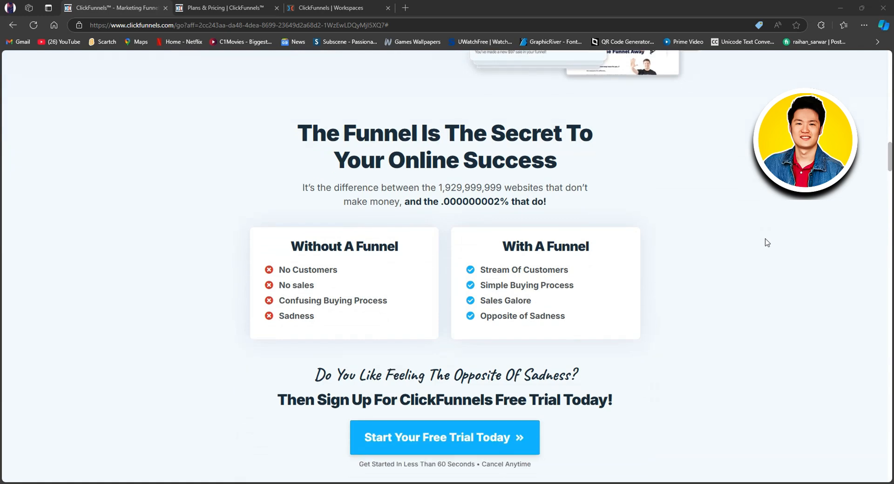
scroll(766, 242, down, 5)
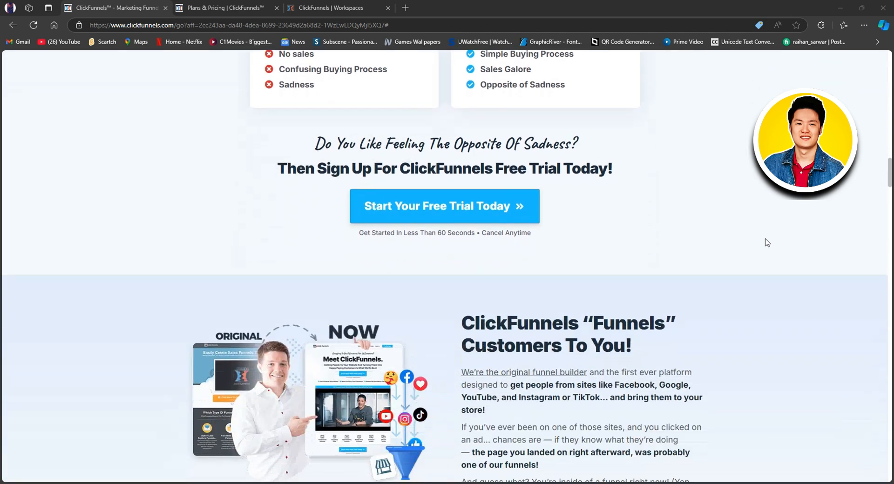
scroll(767, 242, down, 2)
scroll(767, 242, down, 1)
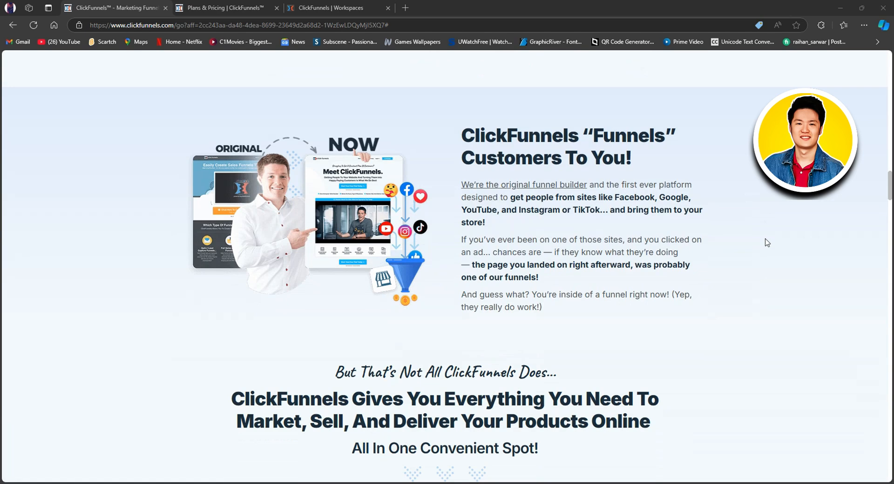
scroll(767, 242, down, 6)
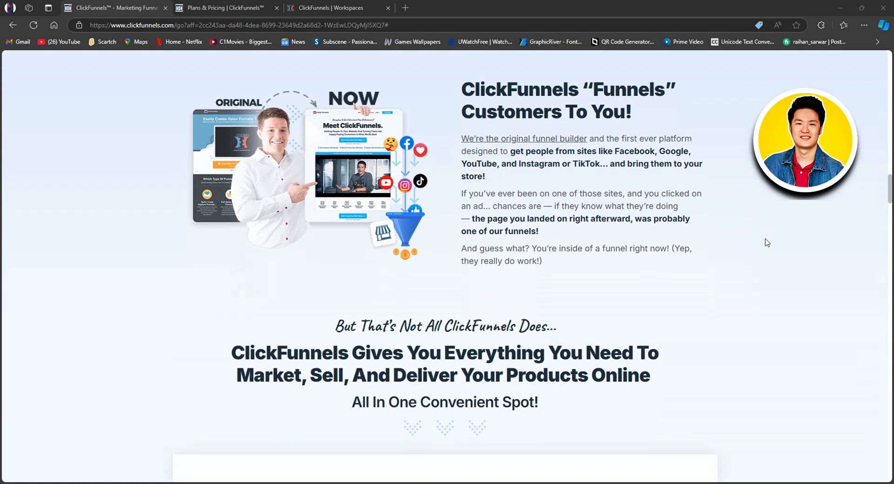
Examine the homepage sections on the website, online store, membership site, CRM, email marketing and analytics tools.
scroll(767, 242, down, 5)
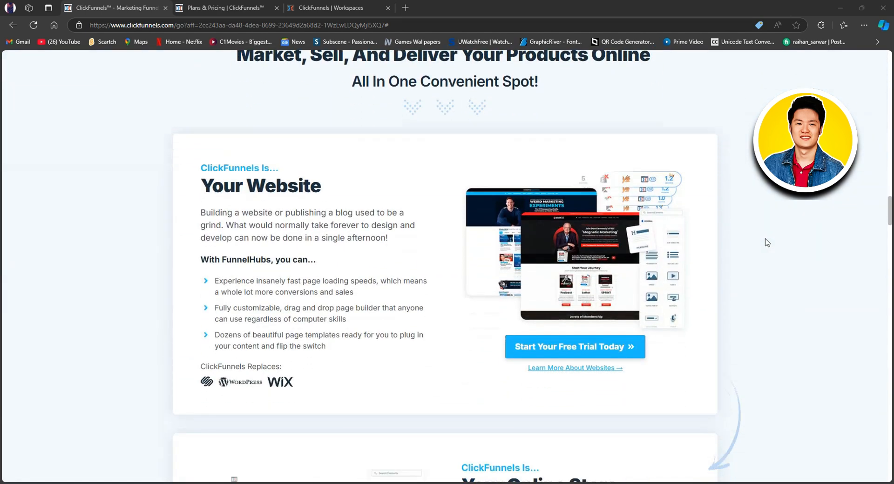
scroll(766, 243, down, 5)
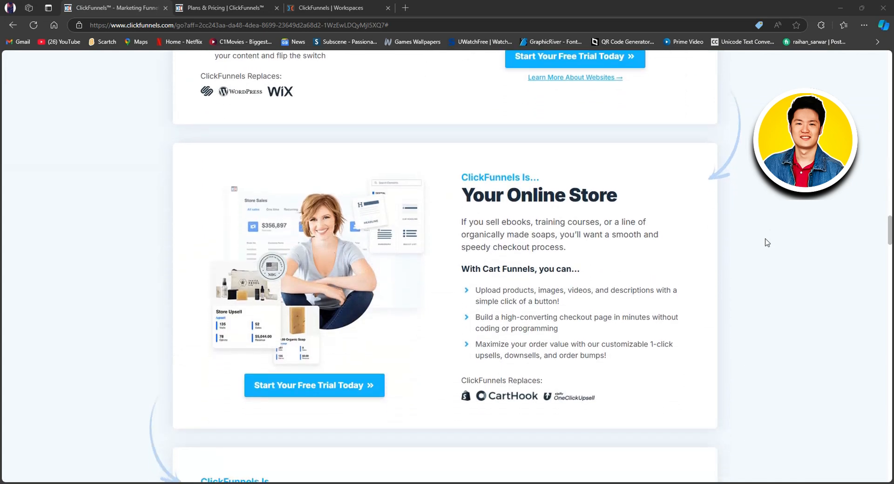
scroll(766, 242, down, 3)
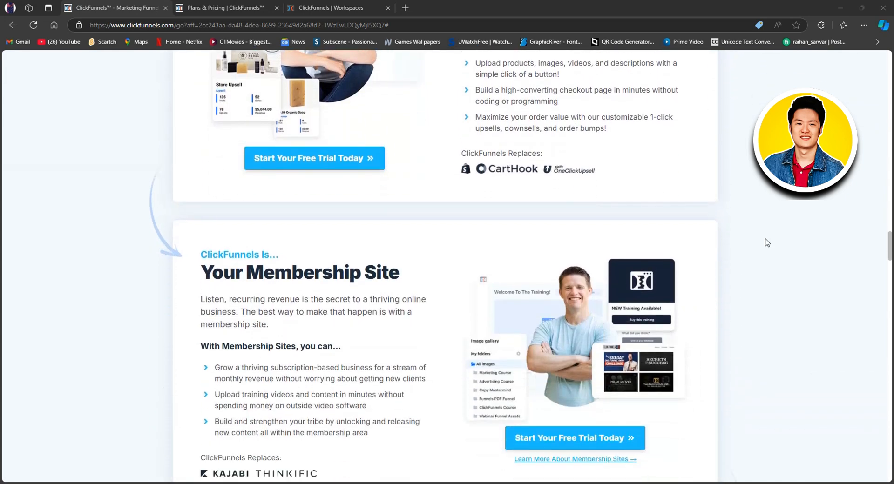
scroll(767, 243, down, 5)
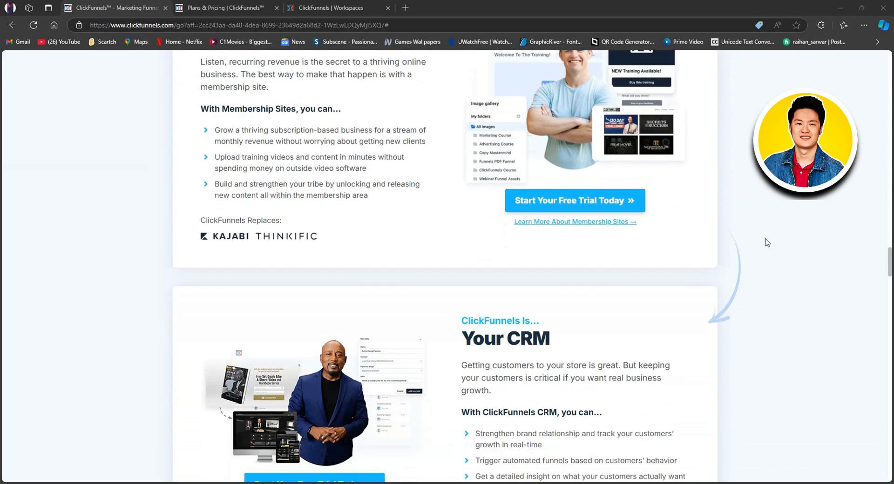
scroll(766, 242, down, 6)
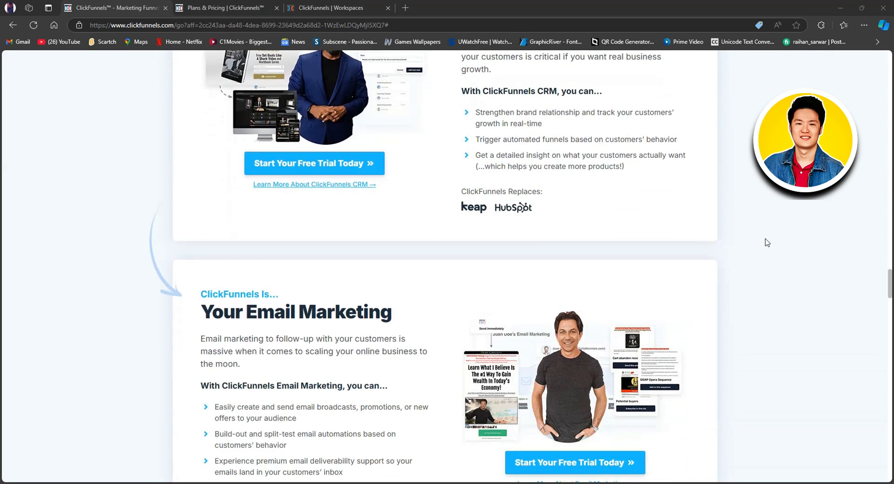
scroll(767, 242, down, 3)
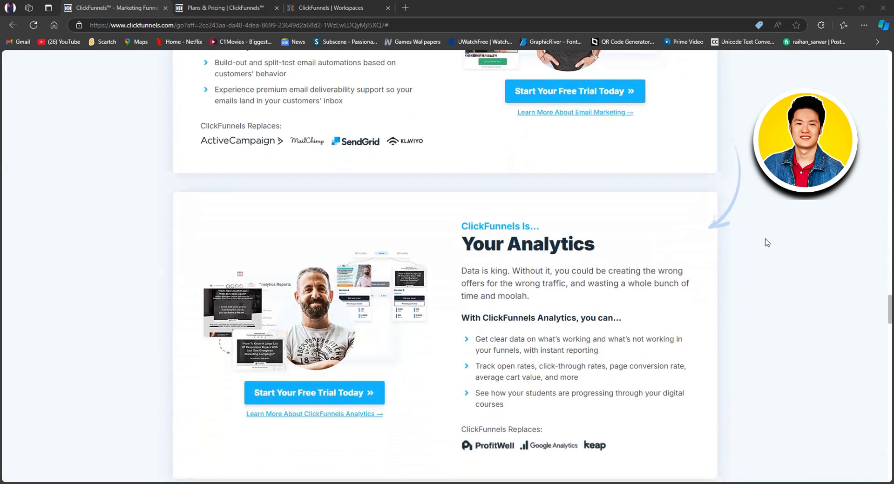
Look through the homepage's full feature grid and the video testimonials from entrepreneurs.
scroll(767, 242, down, 4)
scroll(767, 242, down, 3)
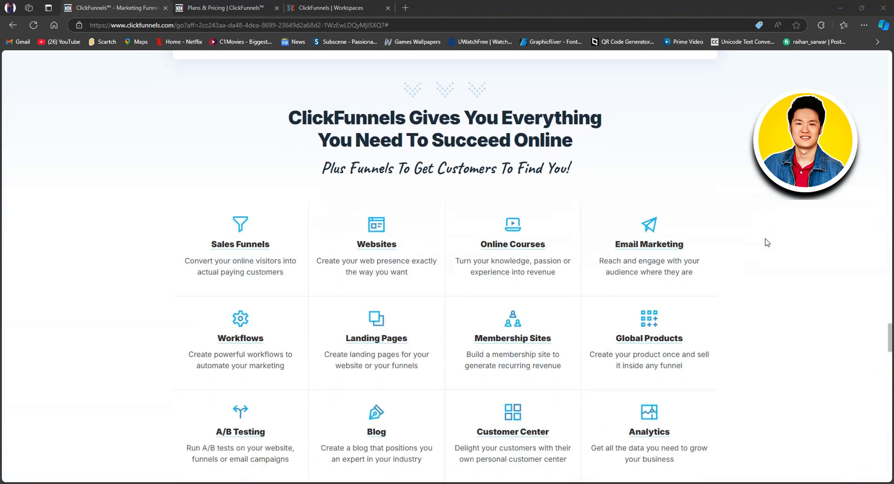
scroll(767, 242, down, 1)
scroll(766, 242, down, 1)
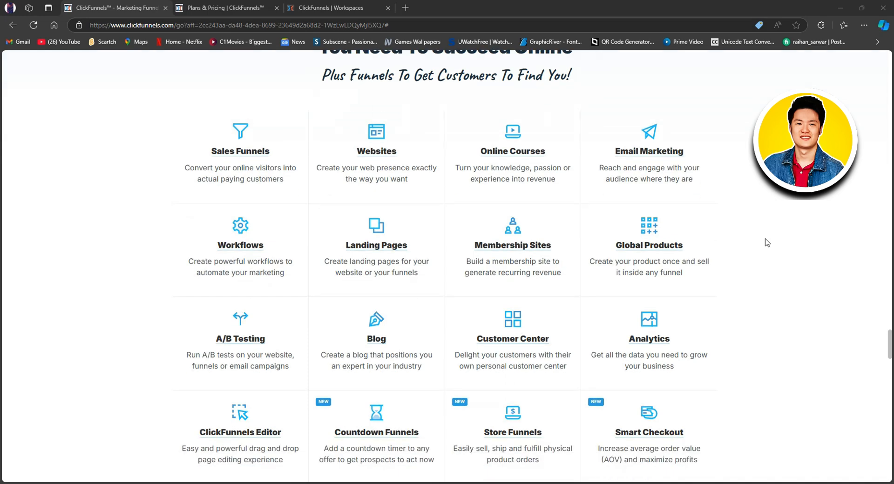
scroll(767, 242, down, 1)
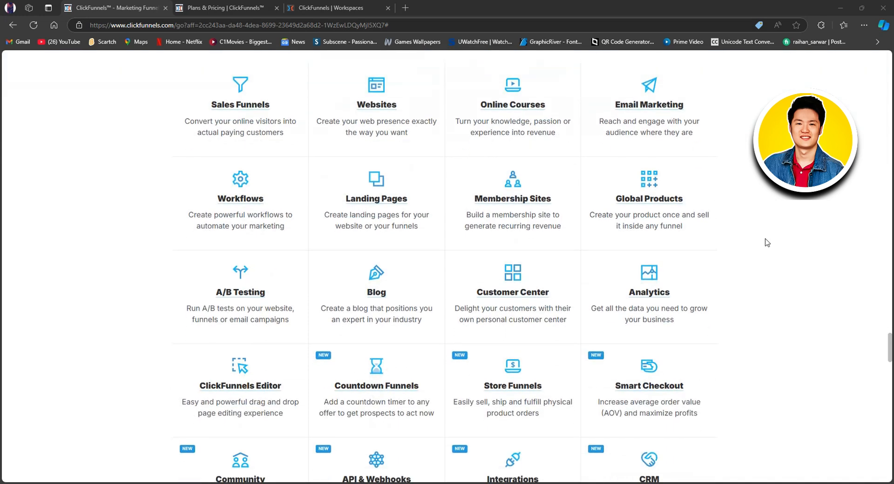
scroll(767, 242, down, 6)
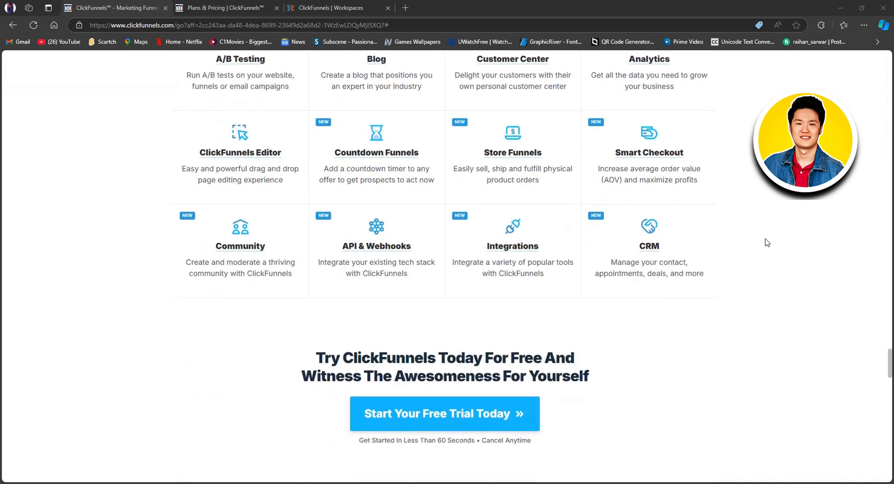
scroll(767, 242, down, 7)
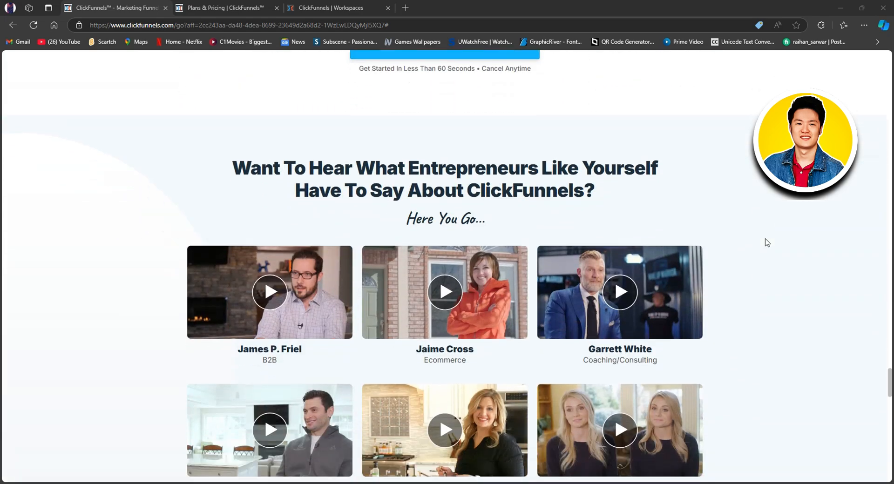
scroll(766, 242, down, 1)
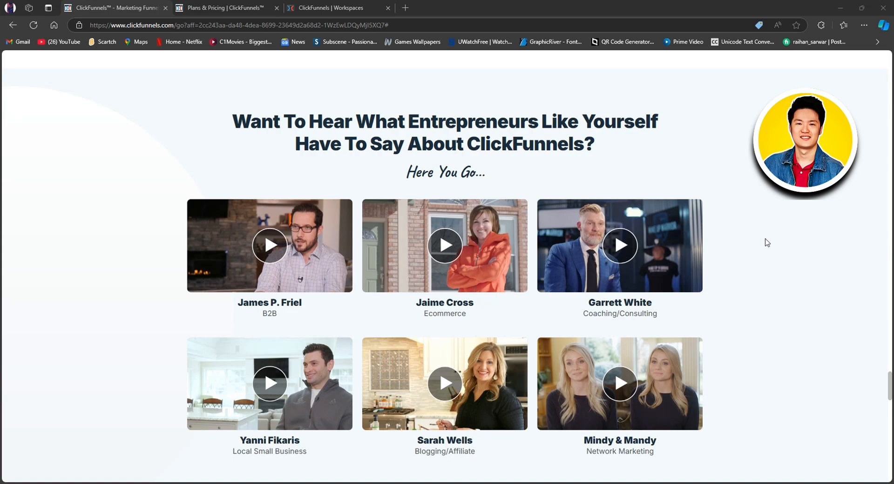
scroll(766, 242, down, 4)
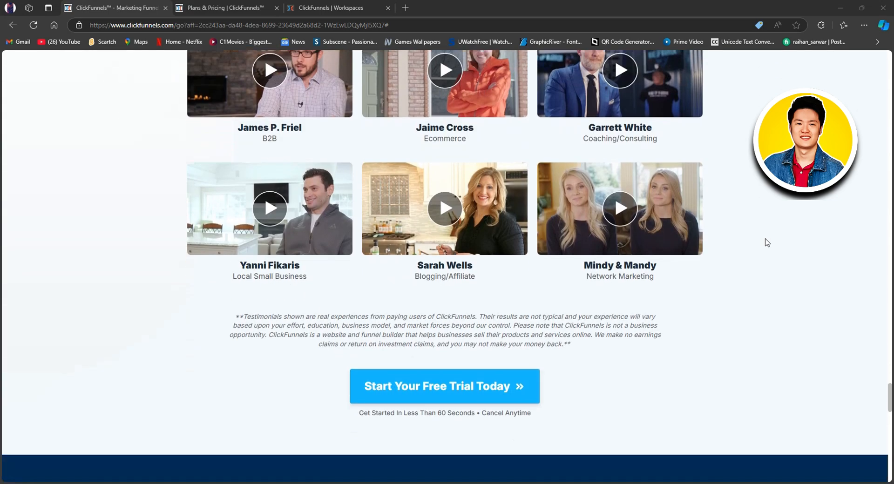
scroll(766, 242, down, 6)
Open the Plans & Pricing page and compare the Startup and Pro plans under monthly billing and the annual discount.
scroll(767, 242, up, 5)
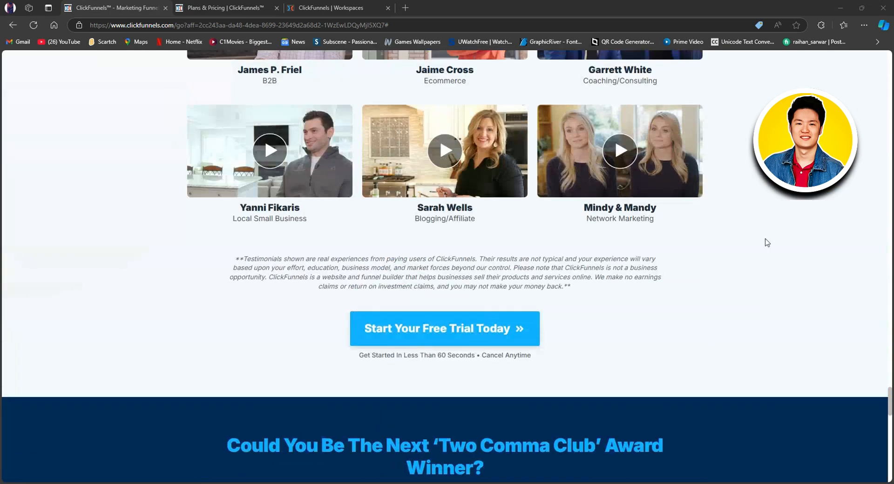
scroll(766, 242, up, 20)
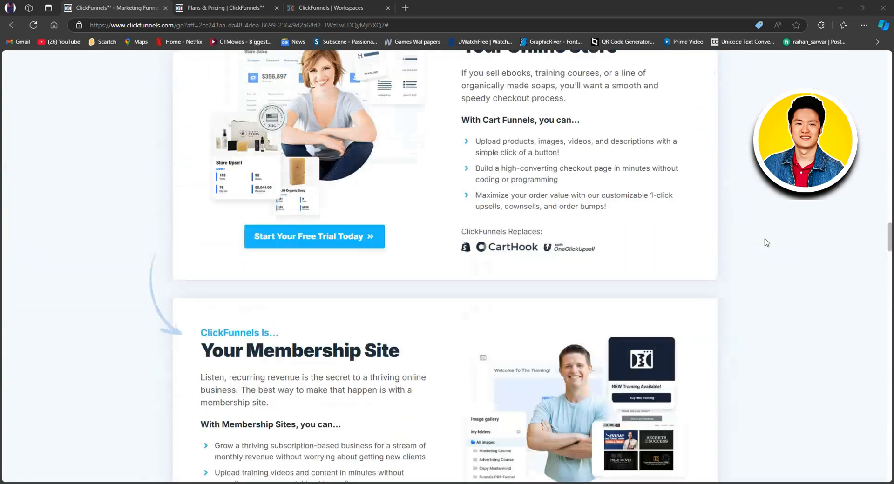
scroll(767, 242, up, 20)
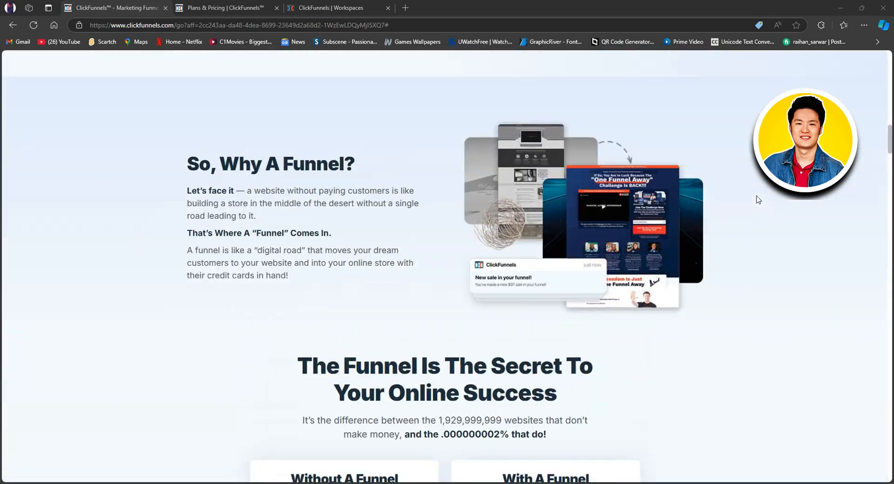
scroll(758, 199, up, 20)
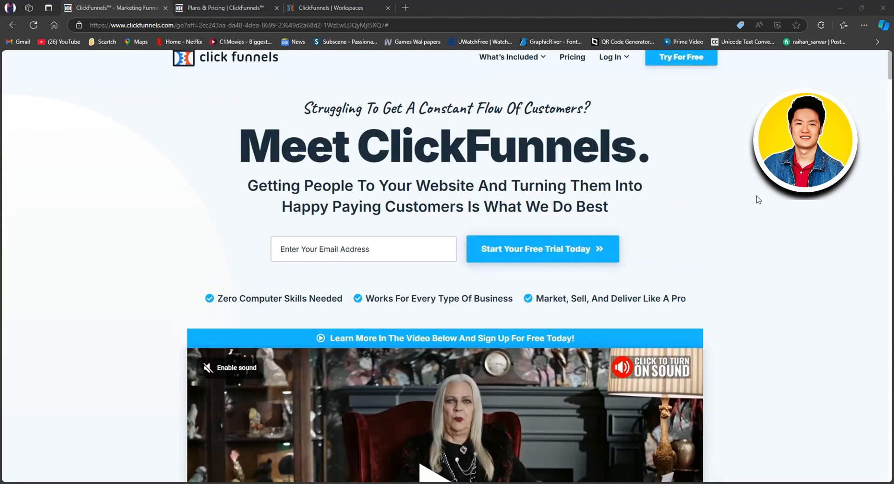
scroll(758, 200, up, 1)
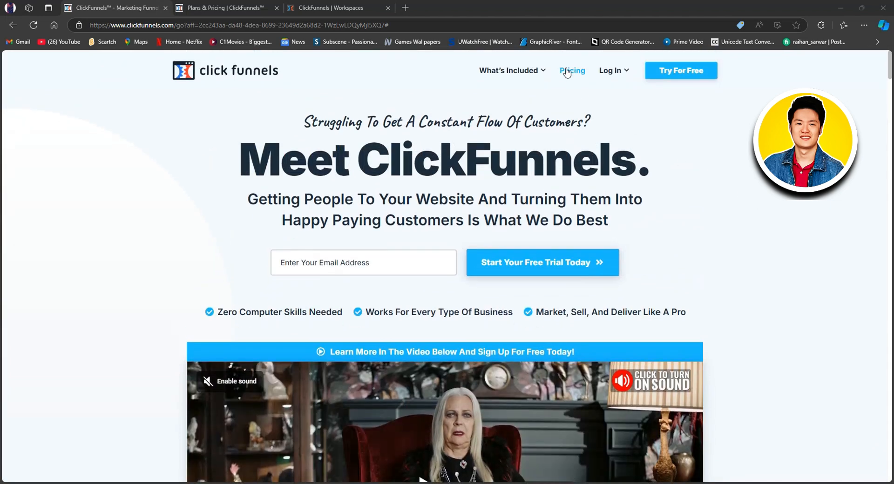
click(239, 7)
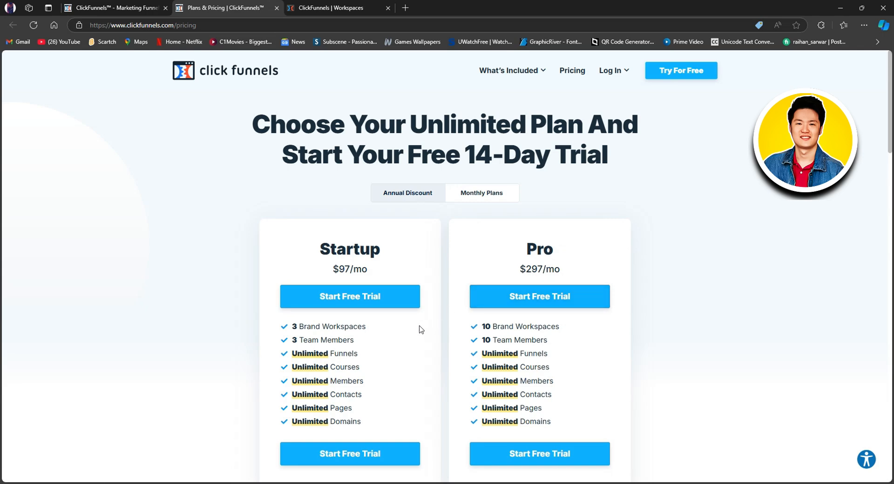
scroll(434, 331, down, 2)
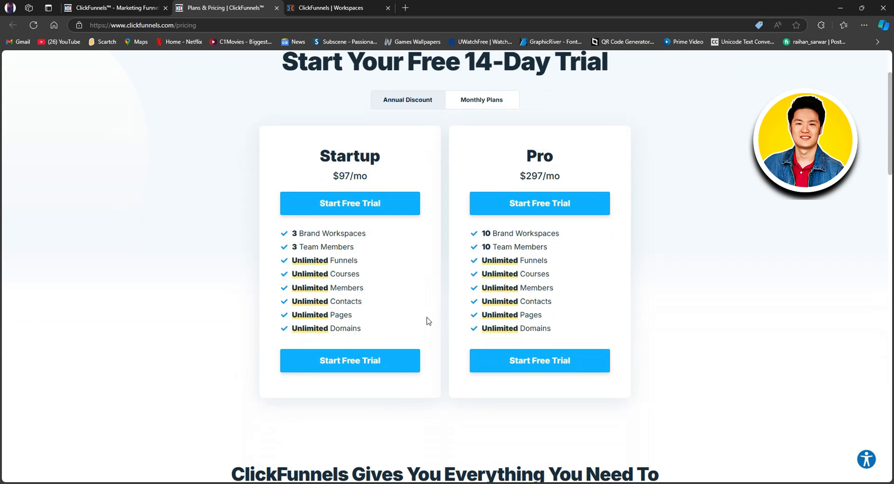
click(482, 100)
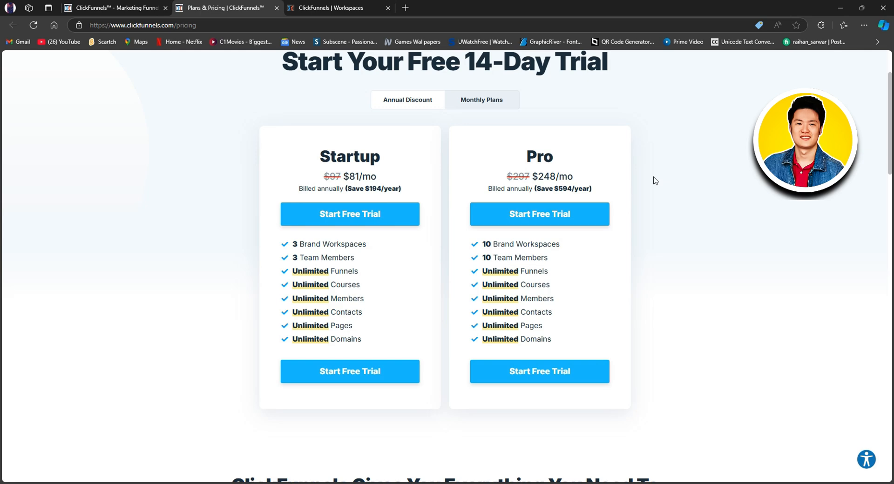
scroll(654, 180, down, 3)
scroll(652, 179, up, 5)
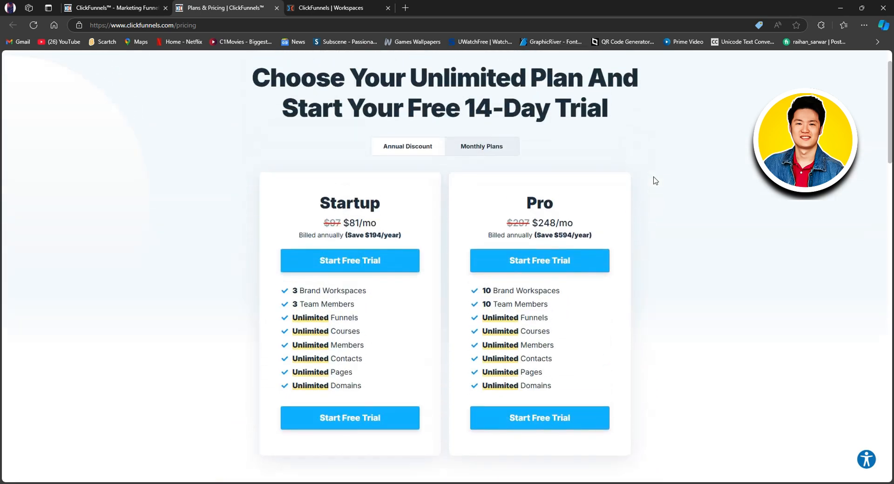
Switch to the ClickFunnels workspace and start a new funnel from its Funnels list.
mouse_move(605, 78)
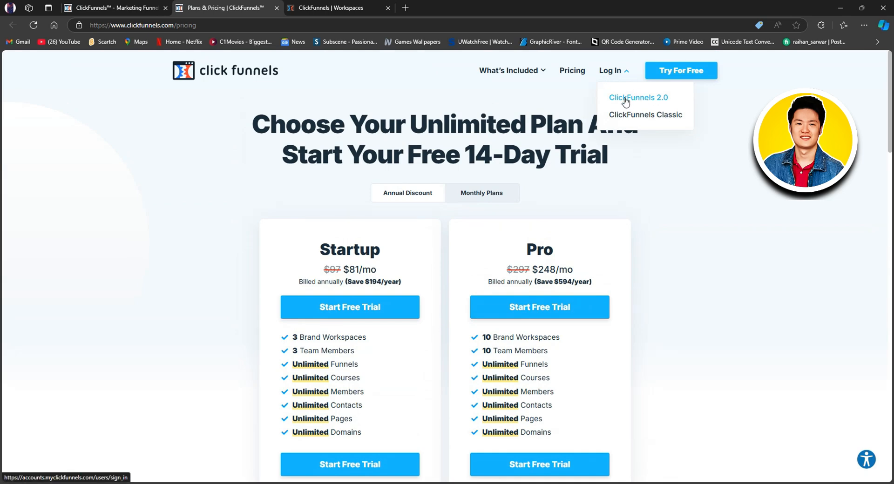
click(349, 9)
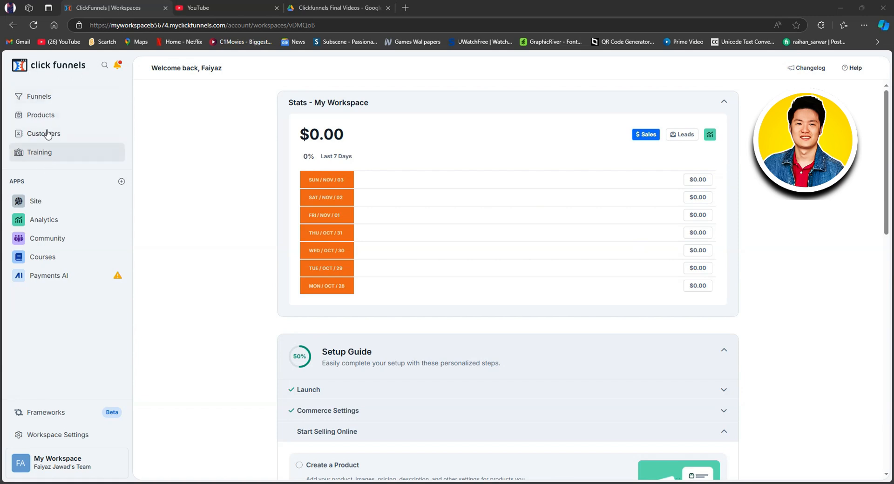
click(38, 97)
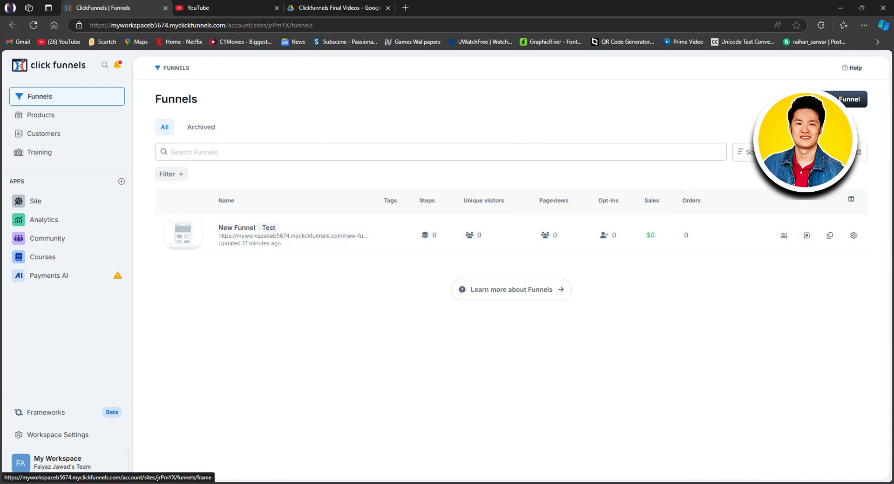
click(831, 100)
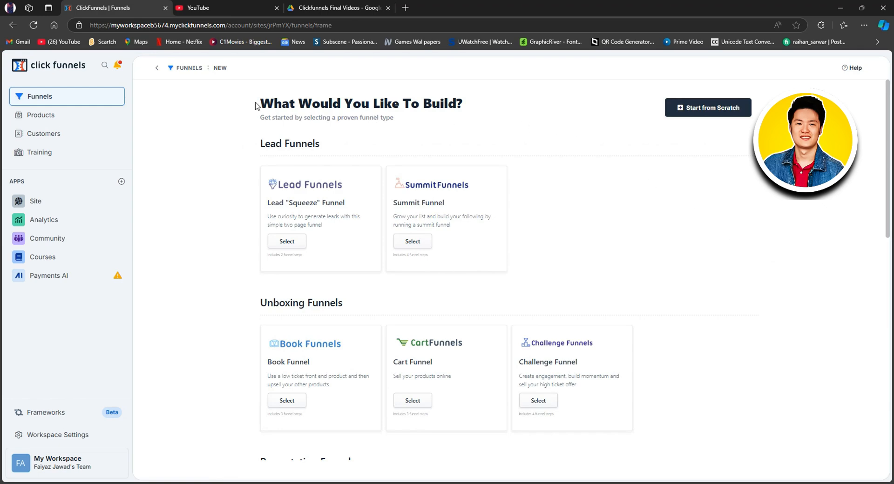
Look through the available funnel types, from lead and unboxing funnels to presentation, phone and other funnels.
scroll(453, 277, down, 2)
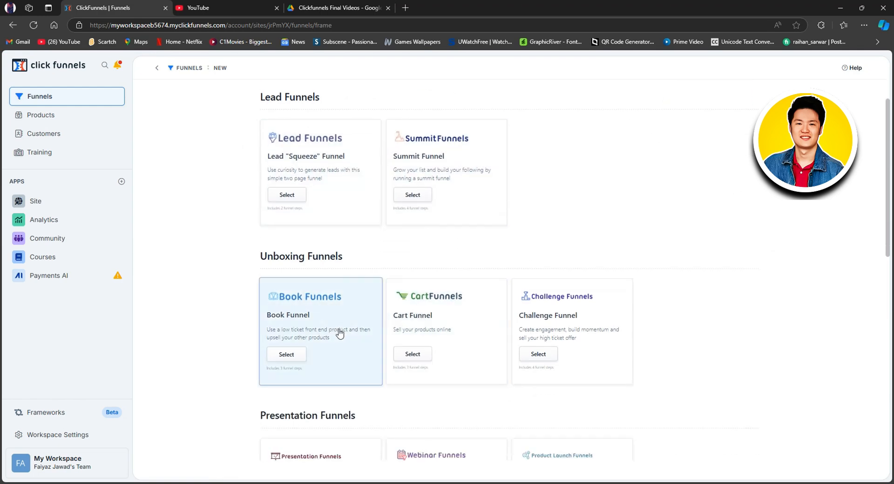
scroll(516, 352, down, 5)
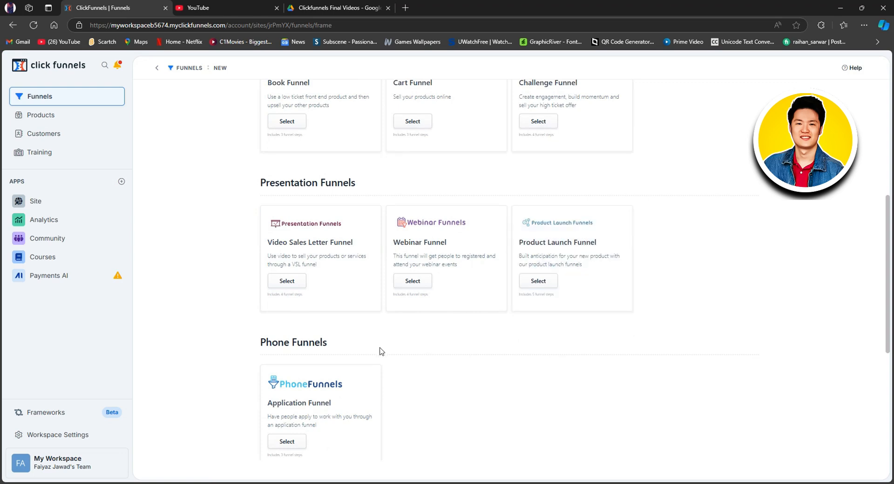
scroll(354, 368, down, 1)
scroll(342, 380, down, 2)
scroll(533, 403, down, 3)
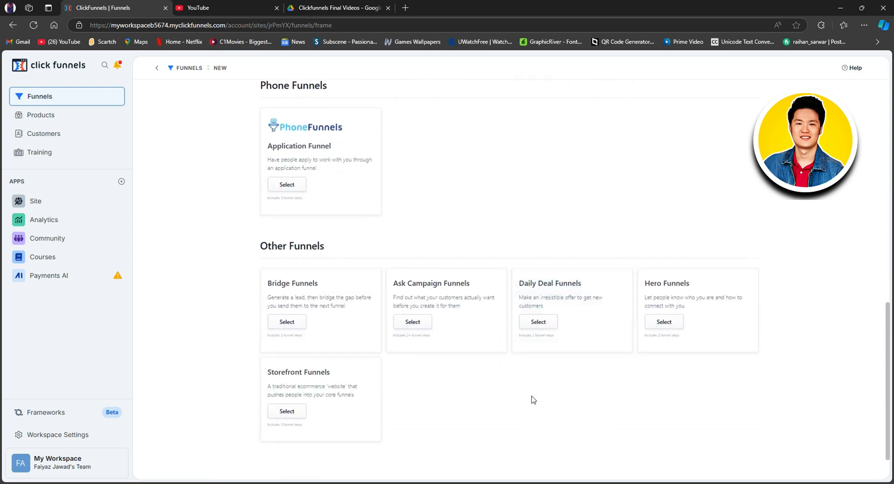
scroll(530, 393, up, 4)
scroll(530, 394, up, 8)
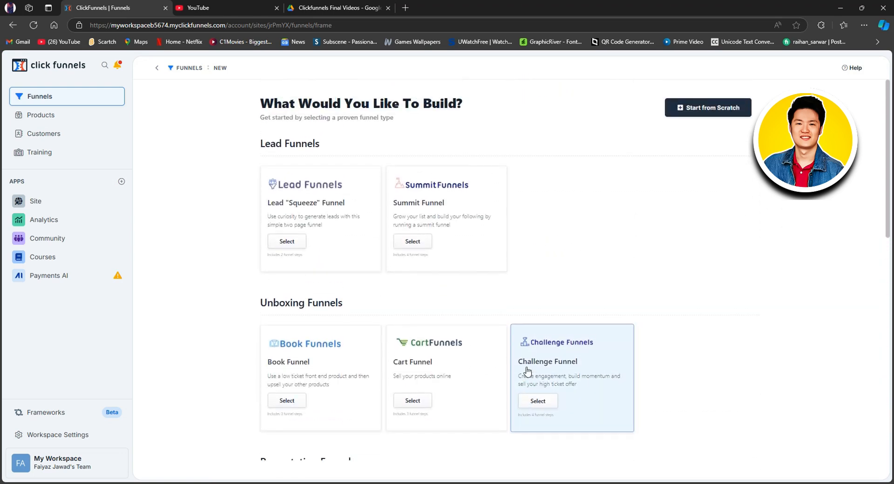
Create a blank funnel from scratch named "Techno" with the path URL /techno.
click(716, 110)
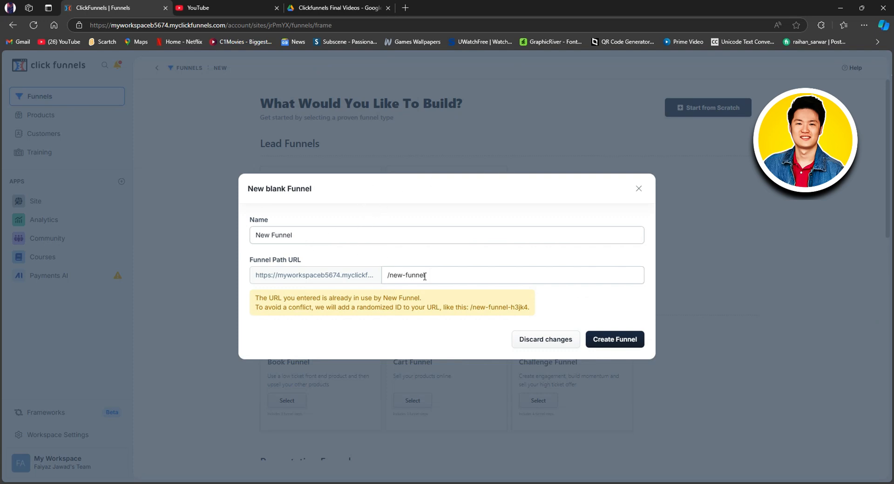
drag(309, 242, 250, 243)
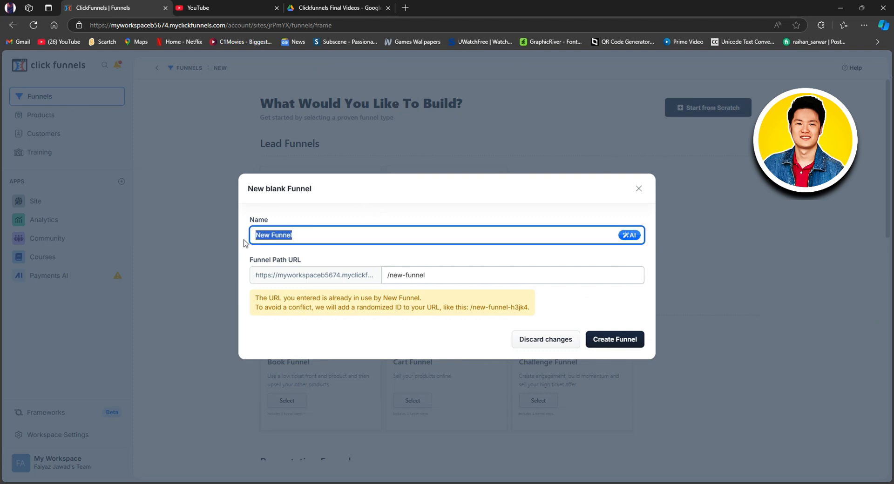
text(Techno)
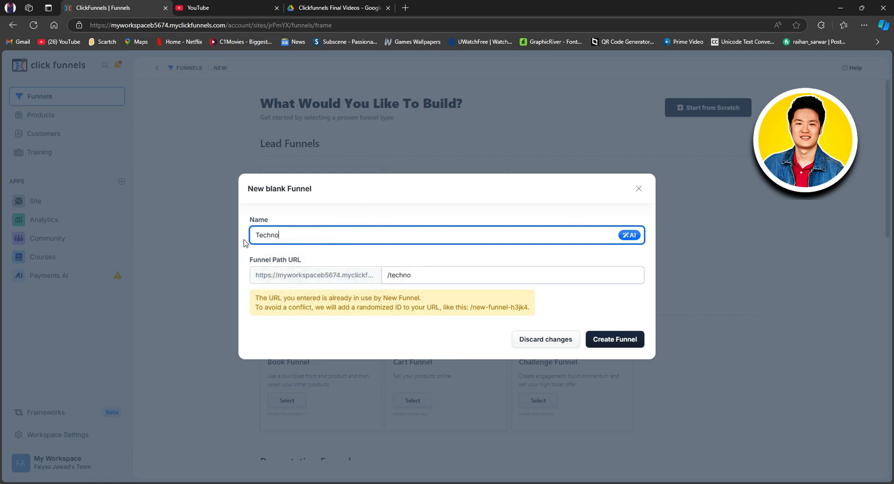
click(461, 282)
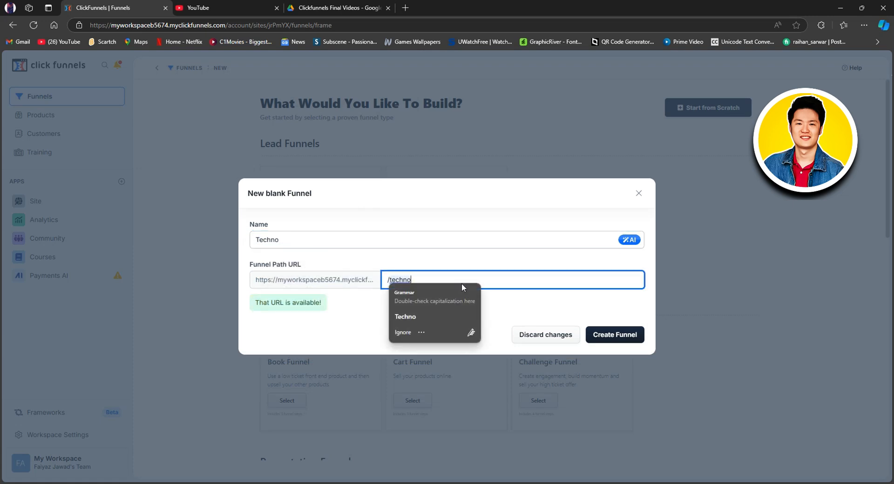
click(523, 302)
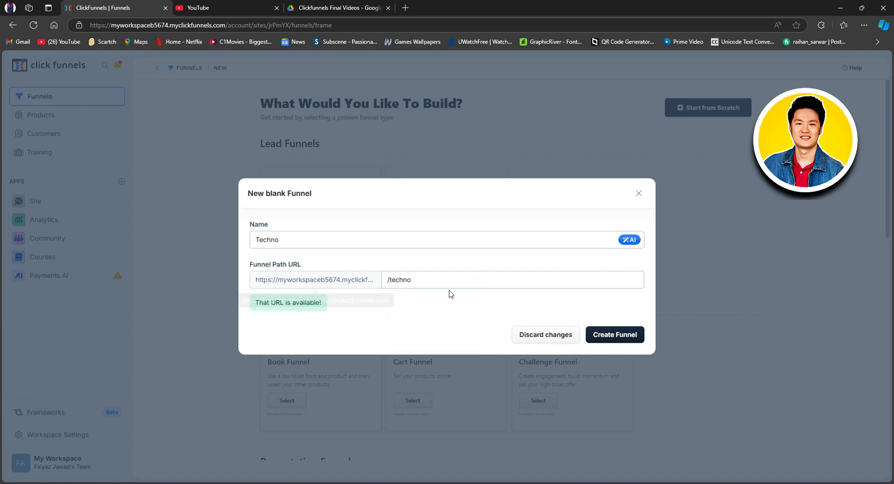
click(612, 337)
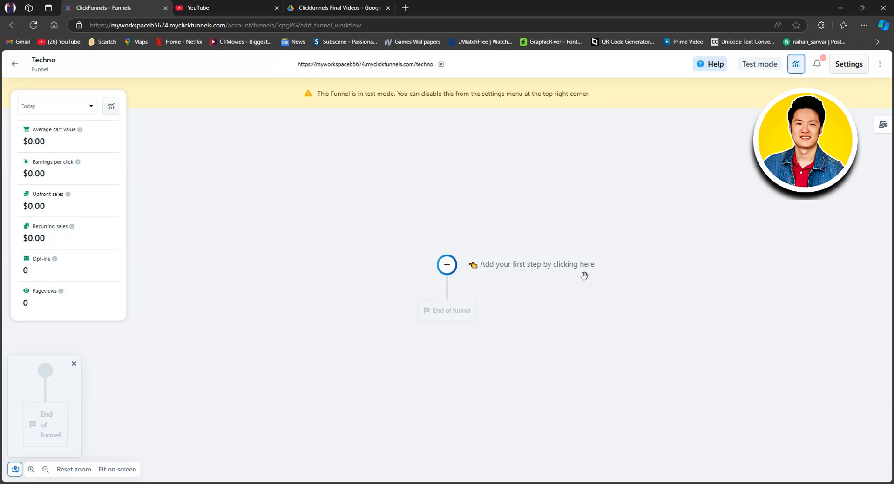
Add a new page as the funnel's first step, filling in its name, the description "Get a free funnel" and the default style.
click(448, 266)
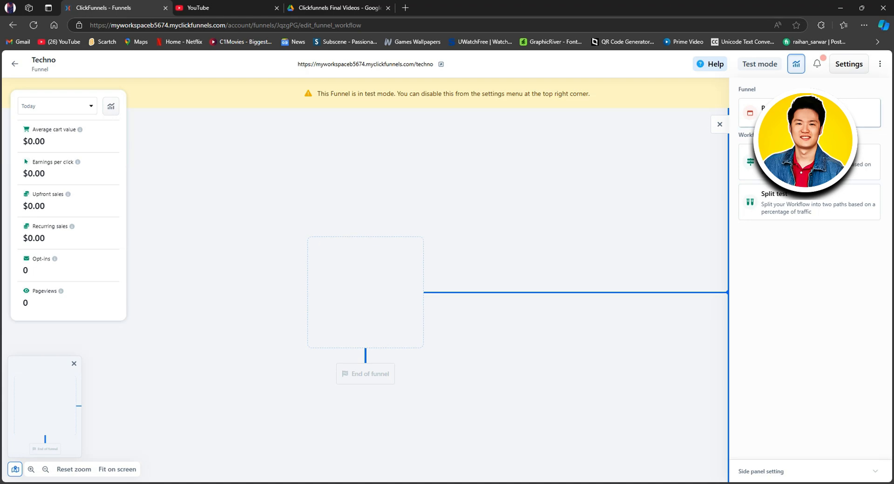
click(760, 114)
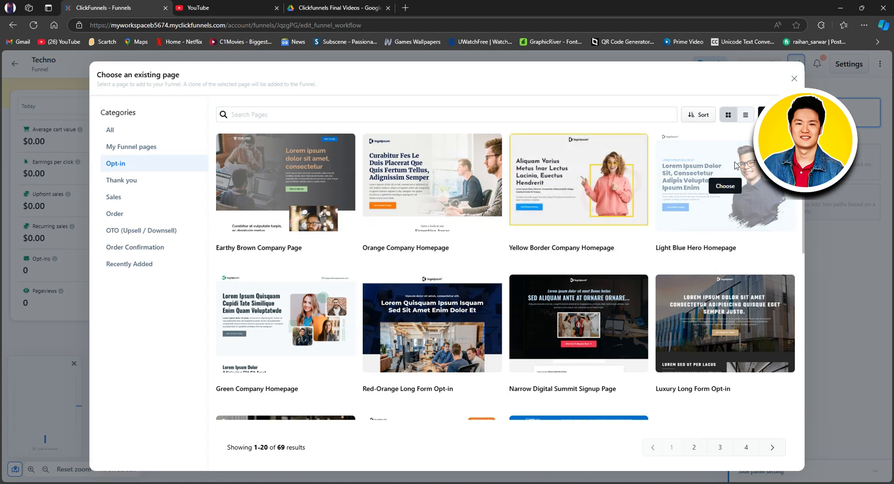
click(776, 115)
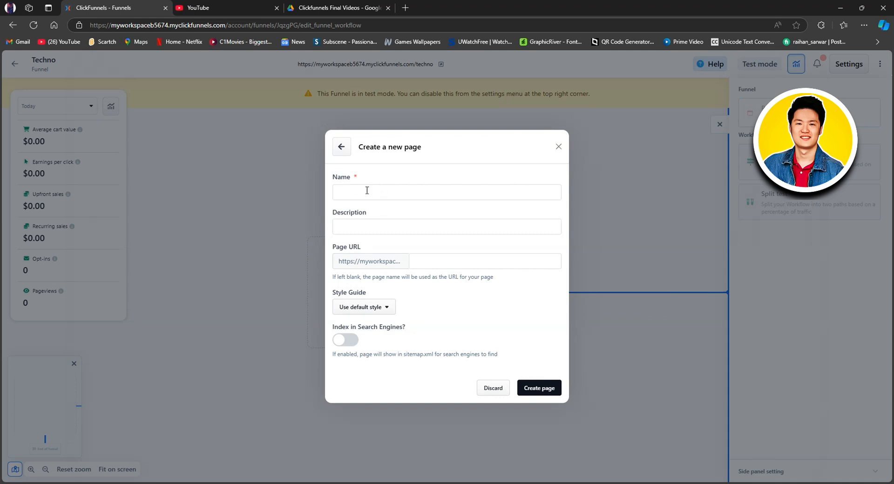
click(367, 190)
click(369, 232)
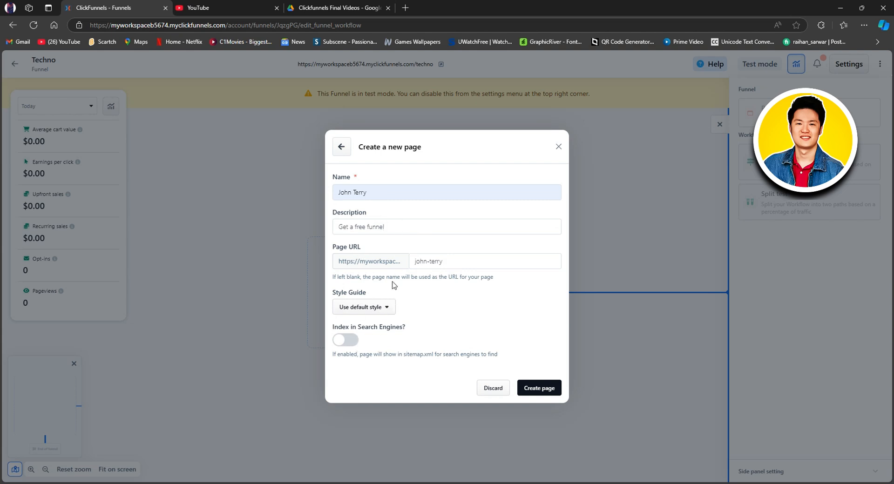
click(382, 309)
click(545, 390)
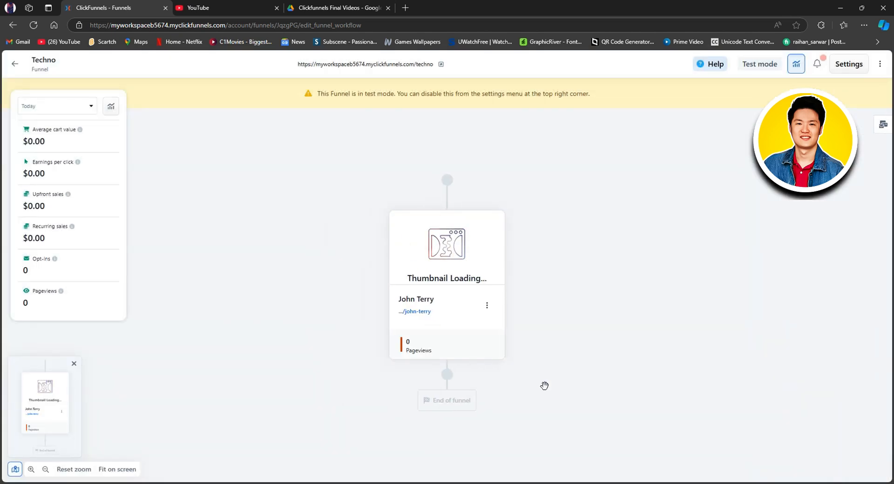
Open the funnel's new page for editing in the page editor.
mouse_move(445, 279)
mouse_move(443, 261)
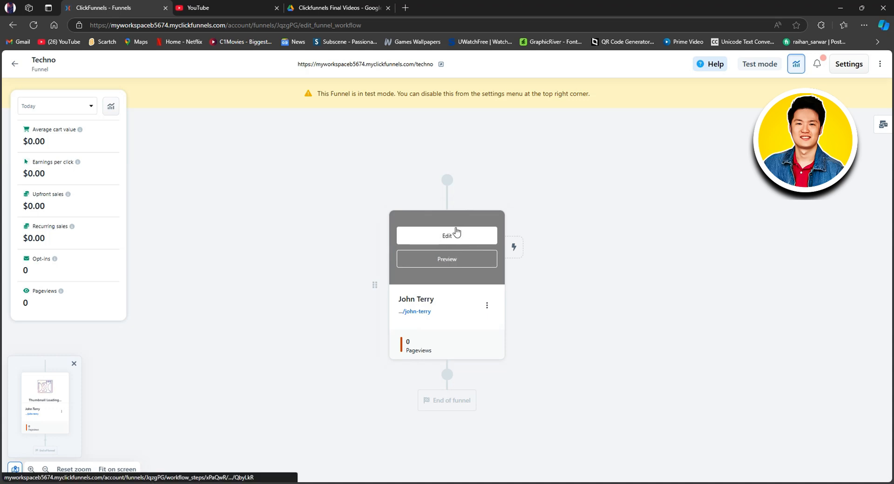
click(445, 238)
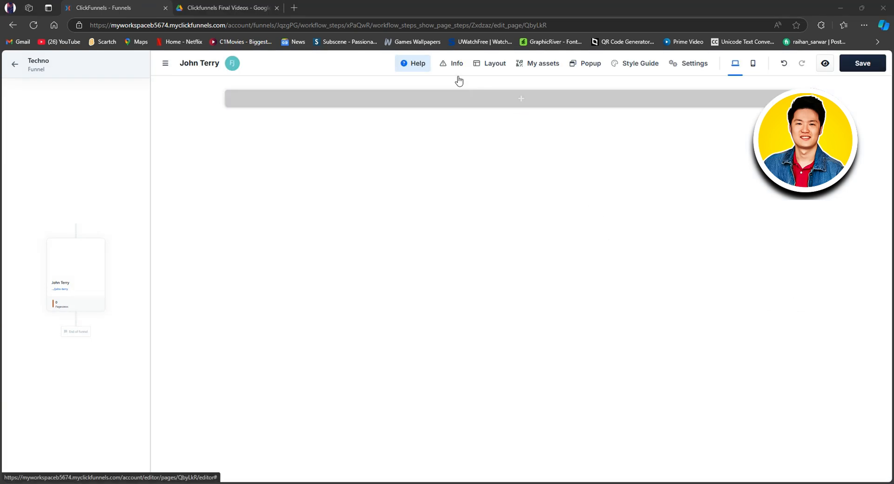
click(589, 65)
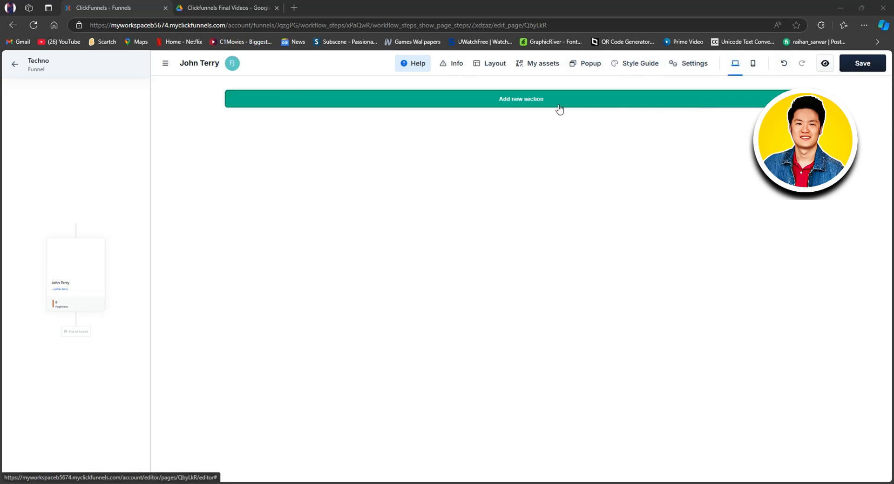
Add a blank section to the empty page with a one-column row containing an image element.
click(523, 101)
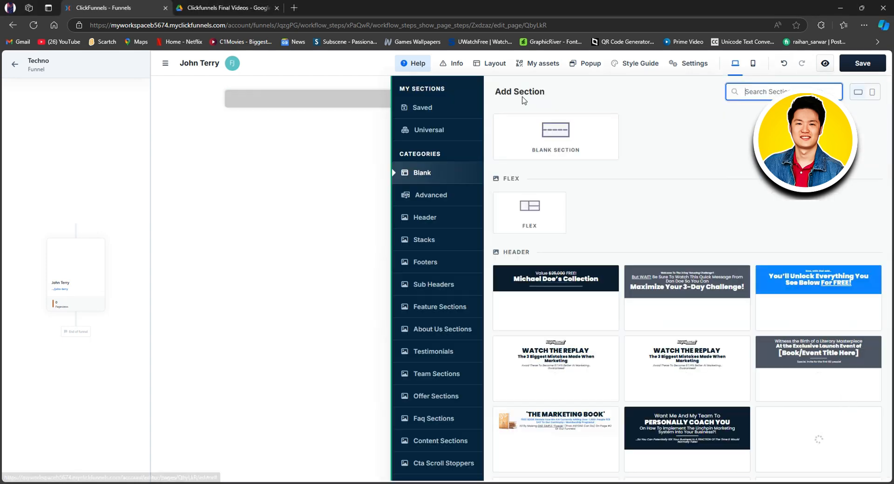
drag(573, 119, 582, 144)
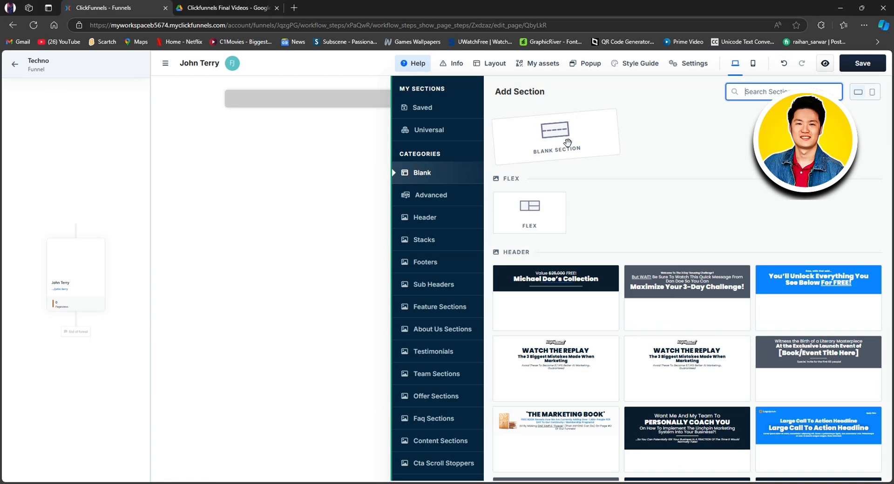
drag(568, 142, 570, 147)
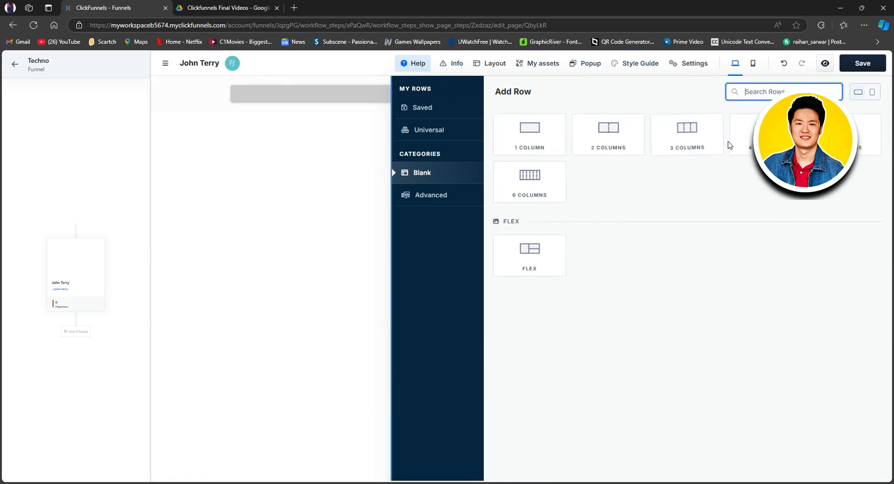
drag(503, 148, 520, 163)
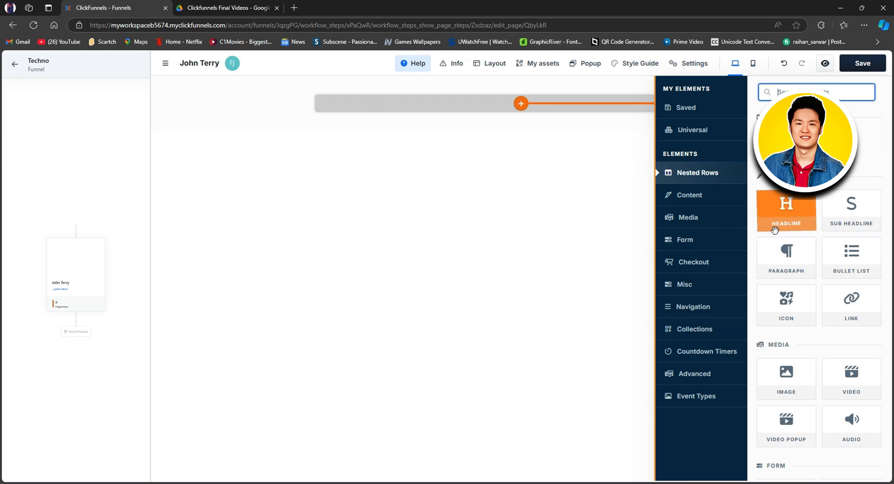
drag(786, 380, 786, 378)
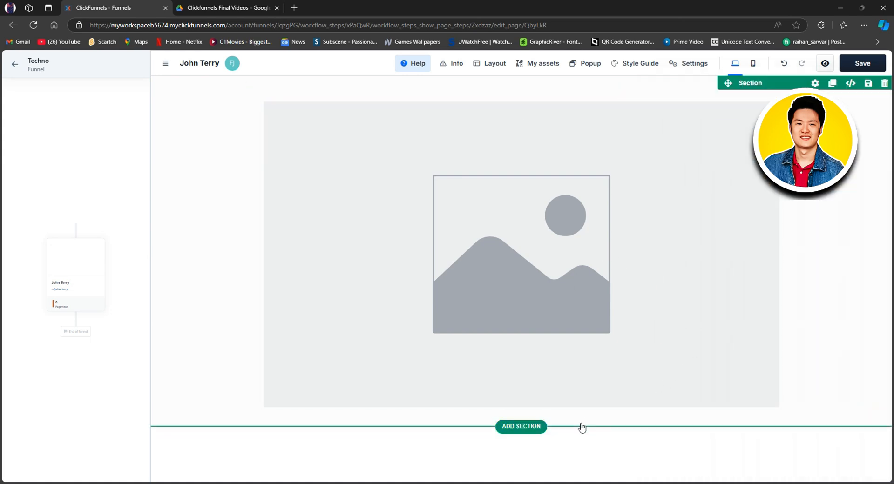
Add a second blank section below the image with a one-column row containing a headline element.
click(524, 426)
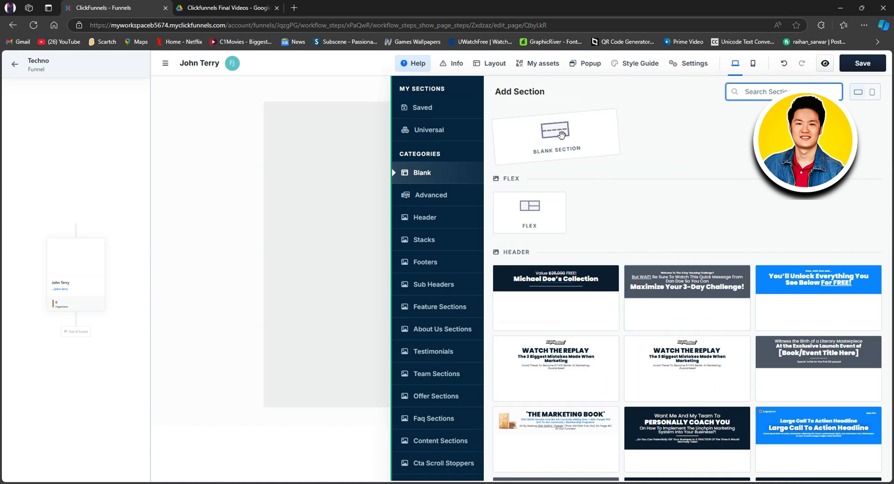
click(561, 135)
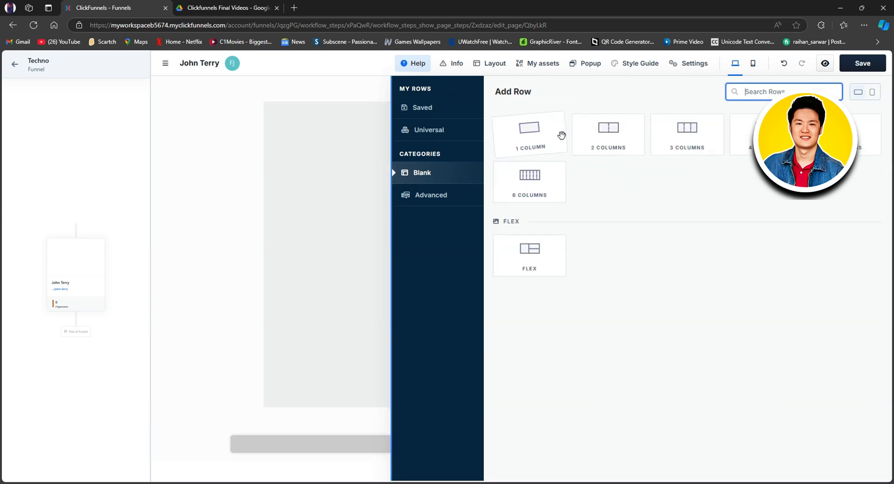
click(531, 143)
scroll(768, 256, down, 2)
scroll(806, 228, up, 2)
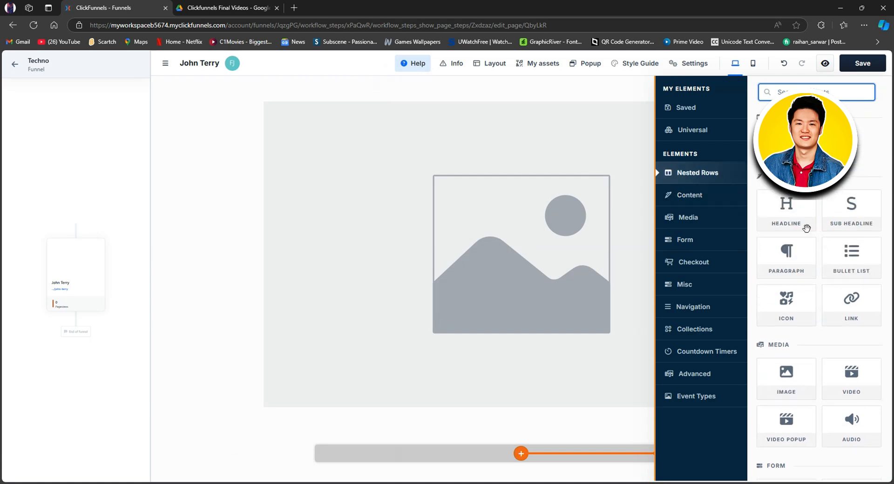
click(805, 228)
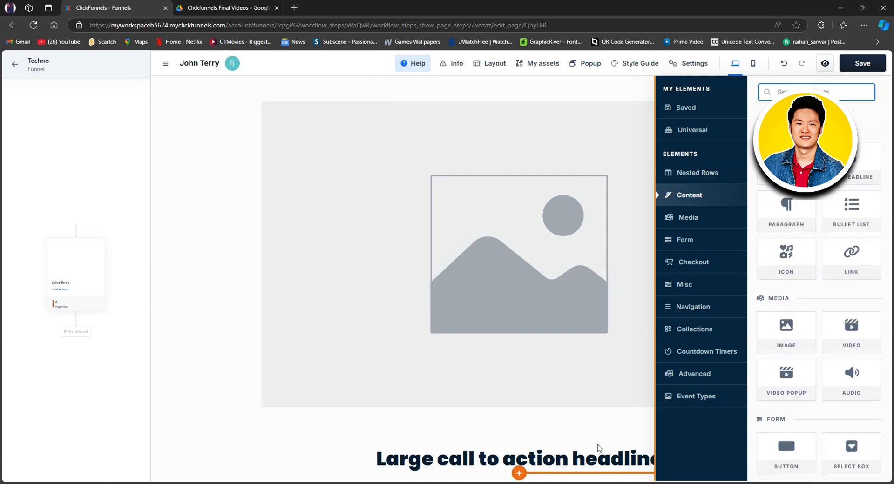
click(599, 448)
scroll(742, 437, down, 2)
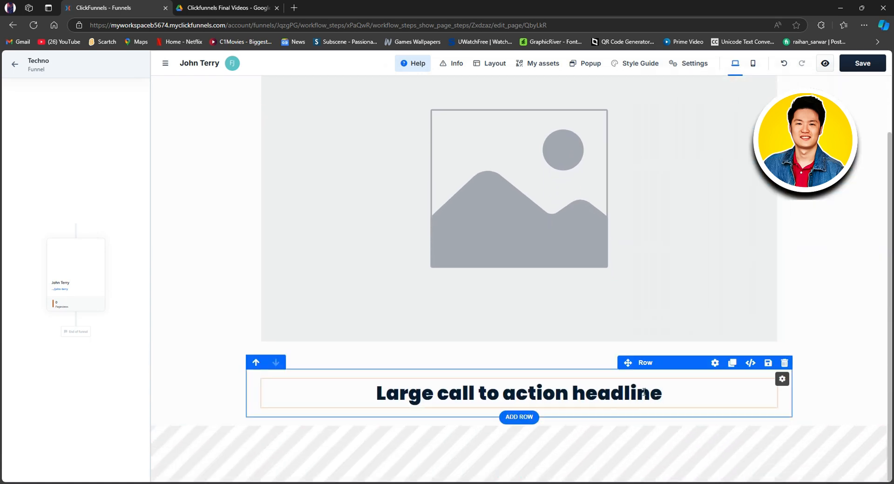
Open the image gallery for the page's image placeholder and look through the available images.
scroll(592, 288, up, 2)
click(574, 222)
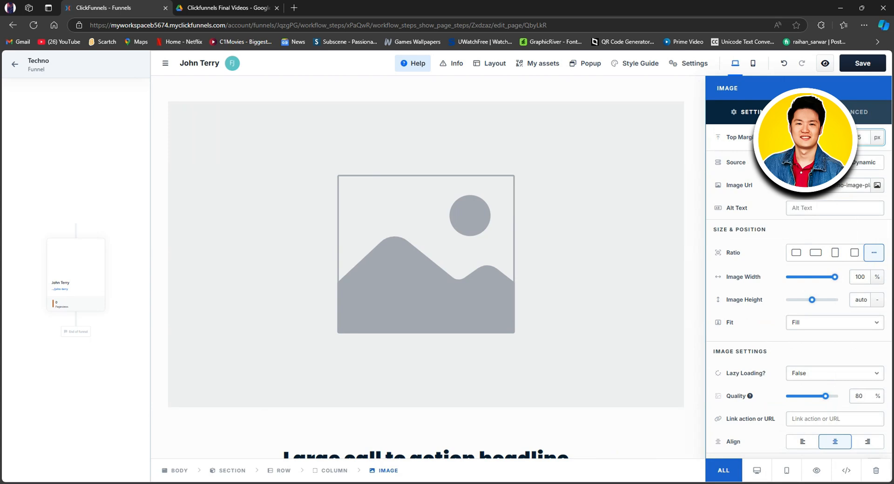
click(877, 186)
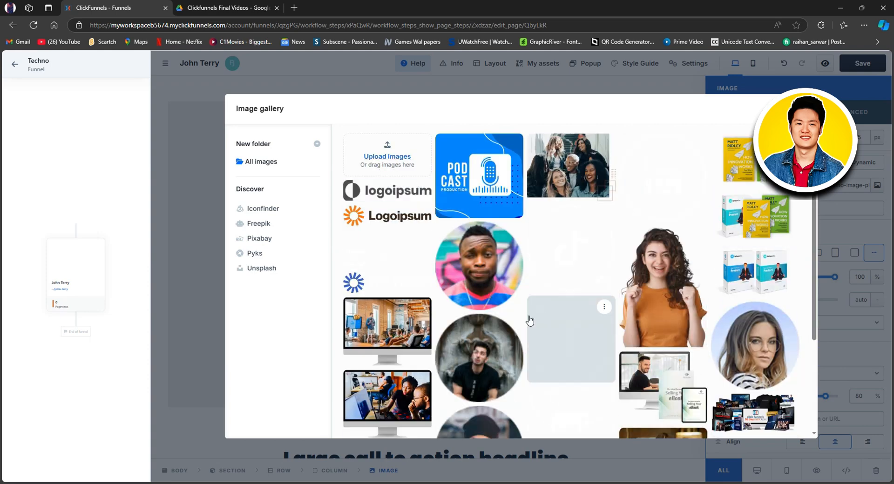
scroll(666, 347, down, 1)
scroll(667, 347, down, 3)
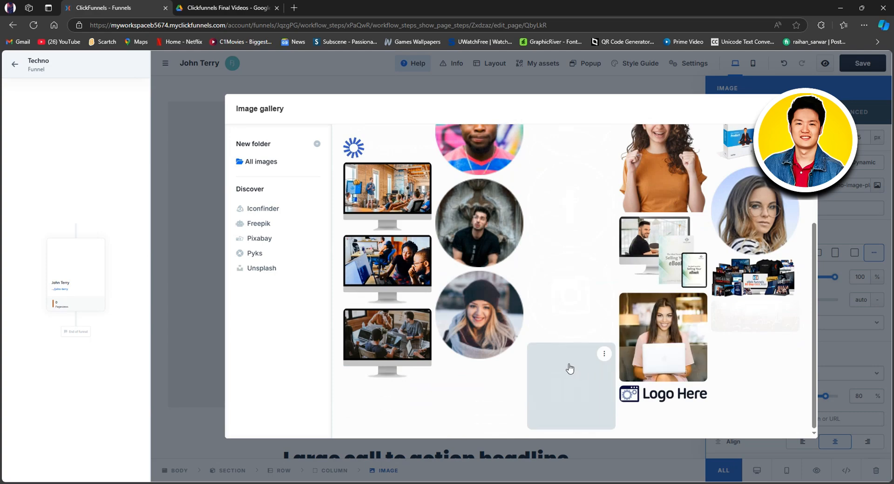
scroll(652, 298, up, 4)
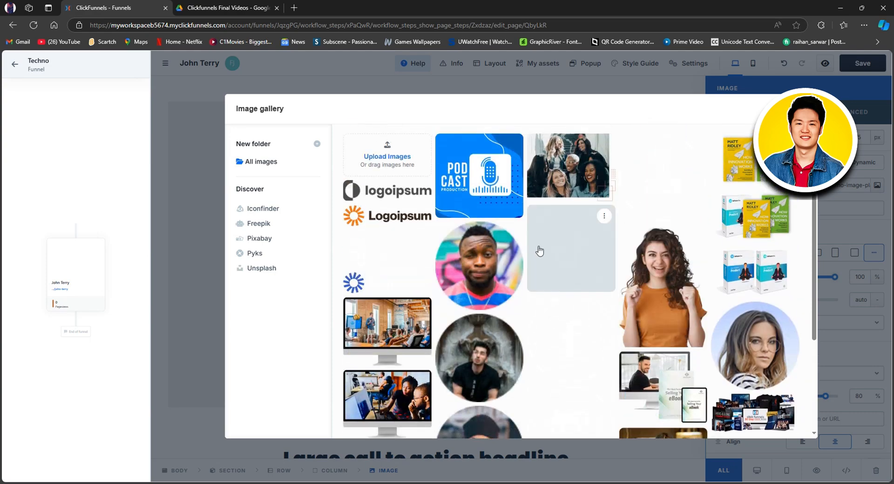
Upload the image 924085-classic-muscle-cars-wallpaper-2048x1152-720p from the Others (F:) drive and place it in the page's image element.
click(394, 158)
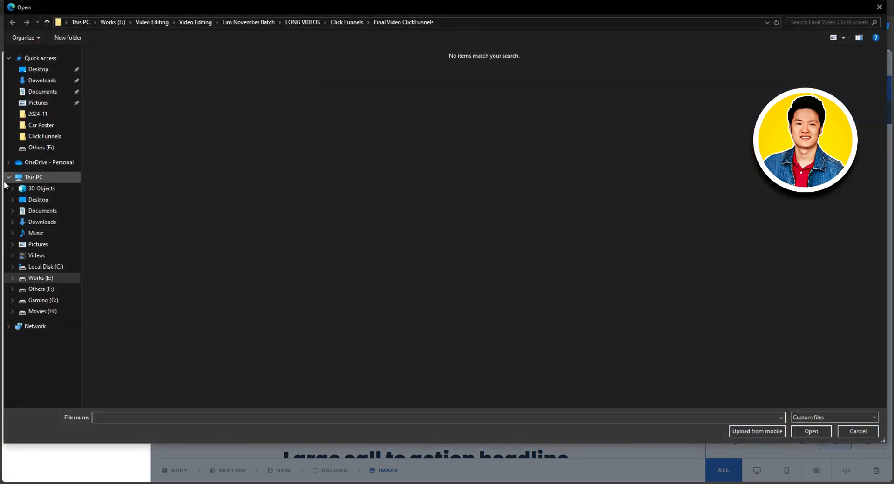
click(49, 290)
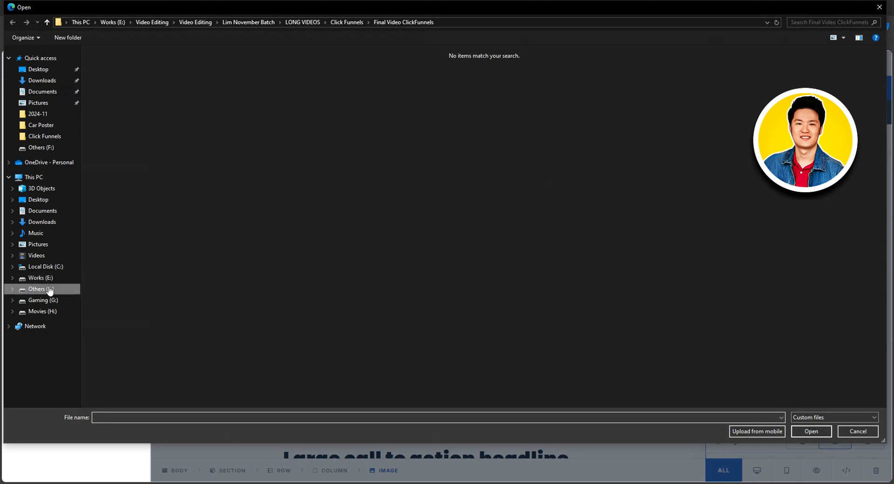
click(582, 108)
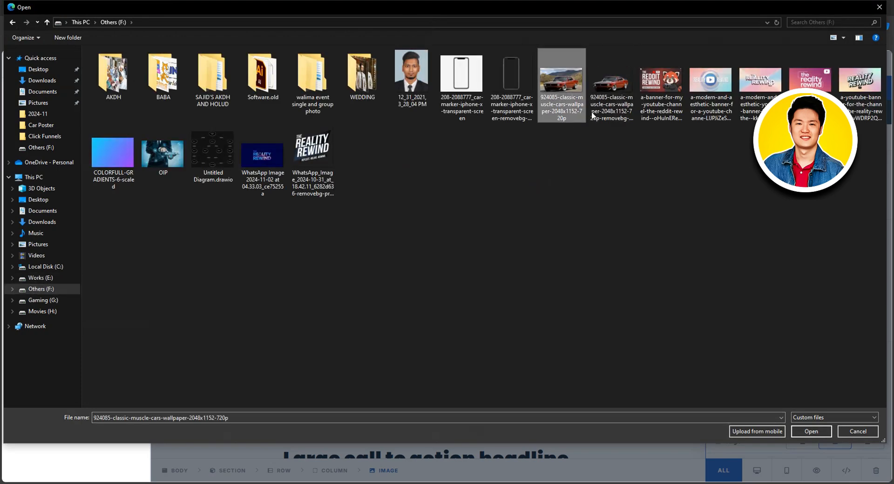
click(813, 434)
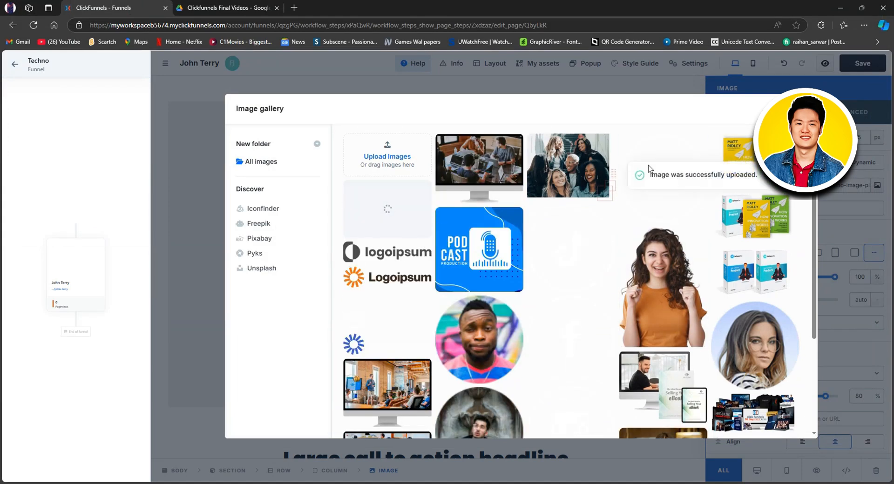
click(398, 211)
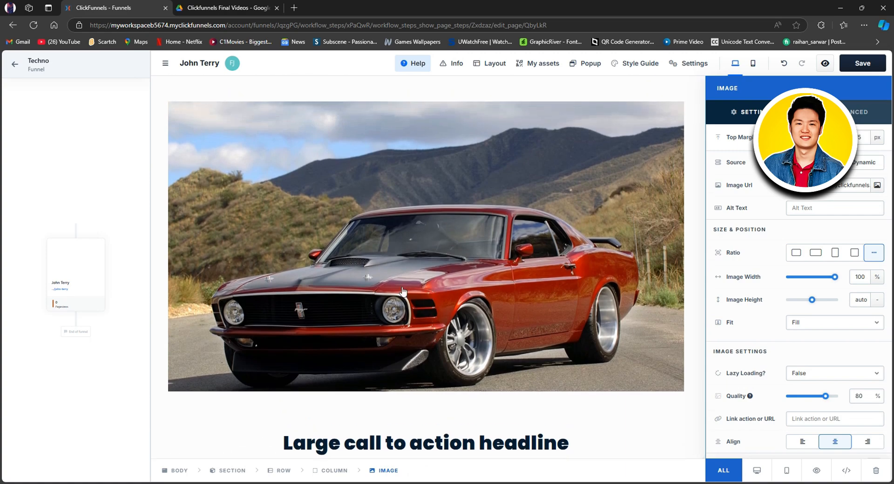
Set the car image's alt text to "Free Funnels" and close the image settings.
scroll(533, 302, down, 1)
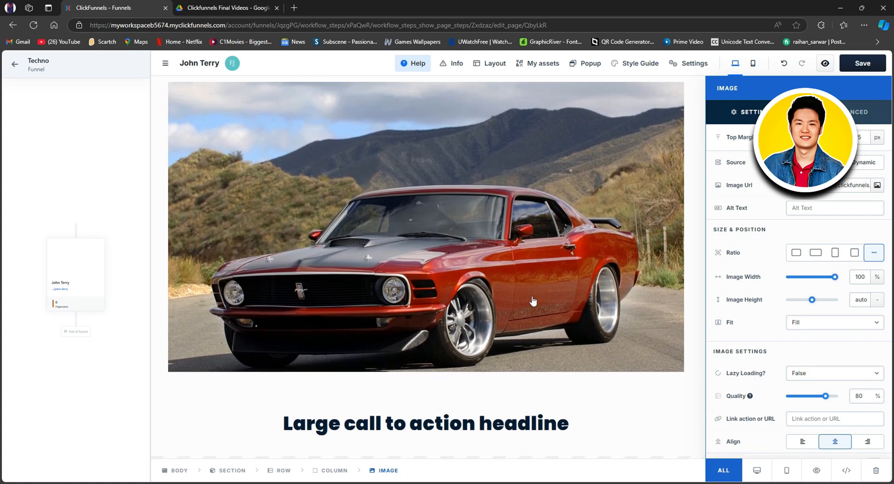
click(811, 206)
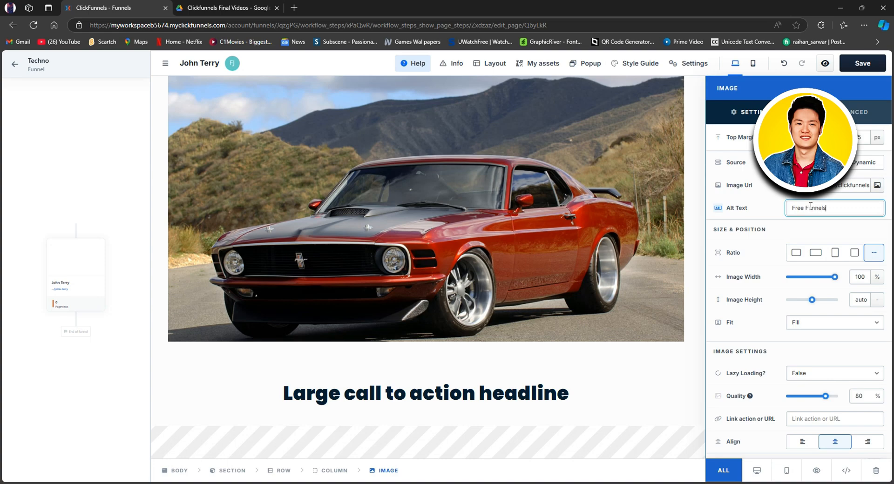
click(782, 242)
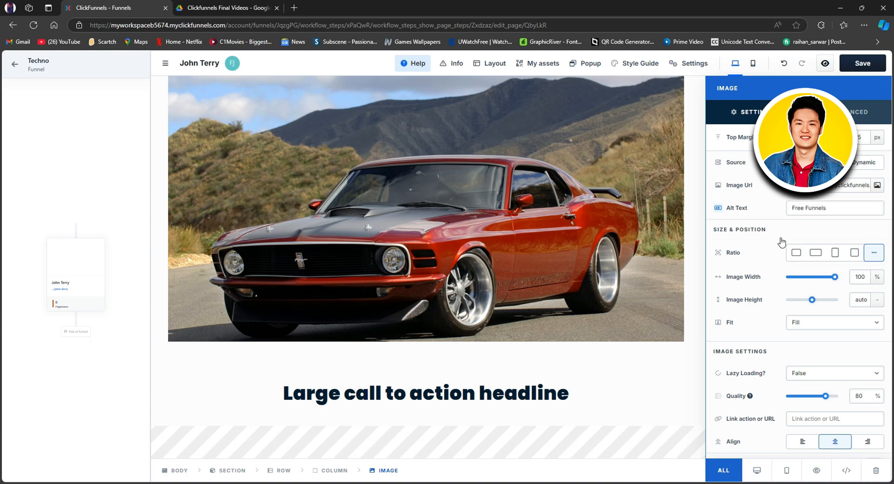
click(590, 247)
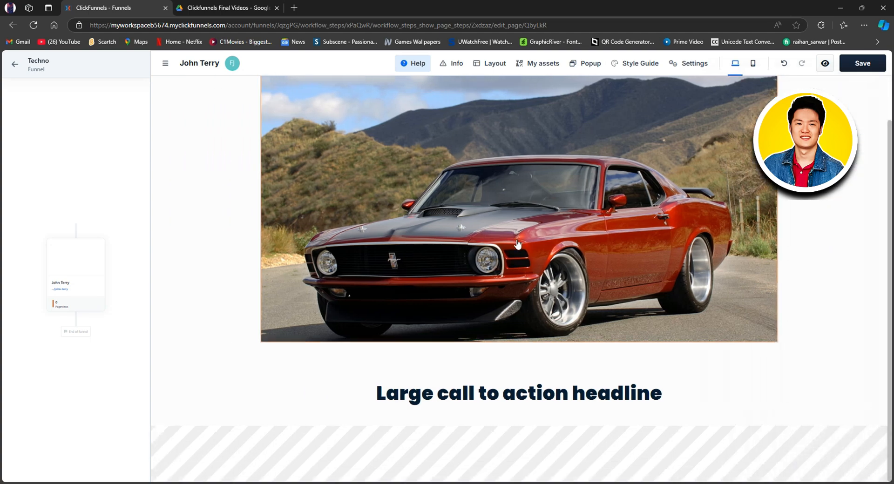
Remove the top and bottom padding of the section holding the car image and set its side padding to 504 px.
scroll(518, 245, up, 1)
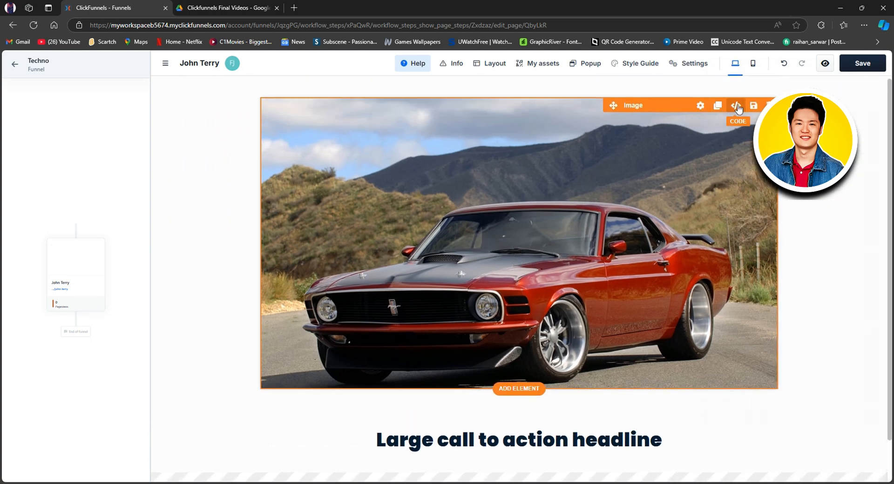
click(810, 80)
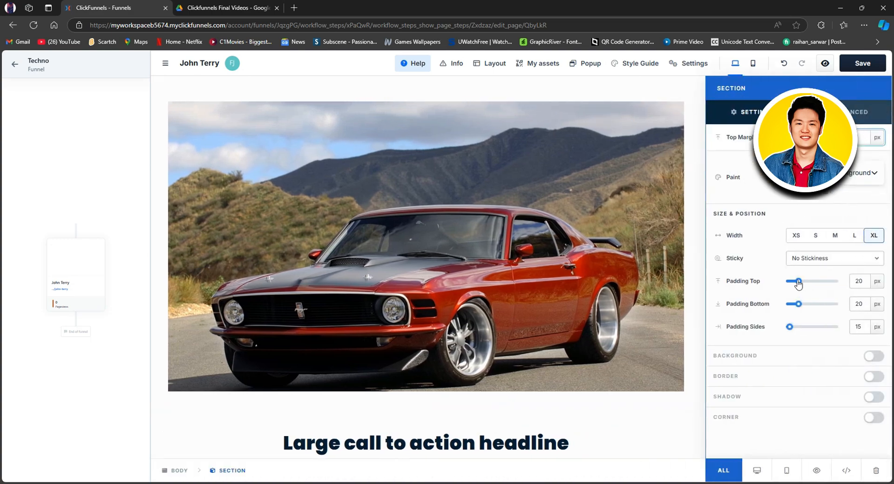
drag(798, 284, 813, 330)
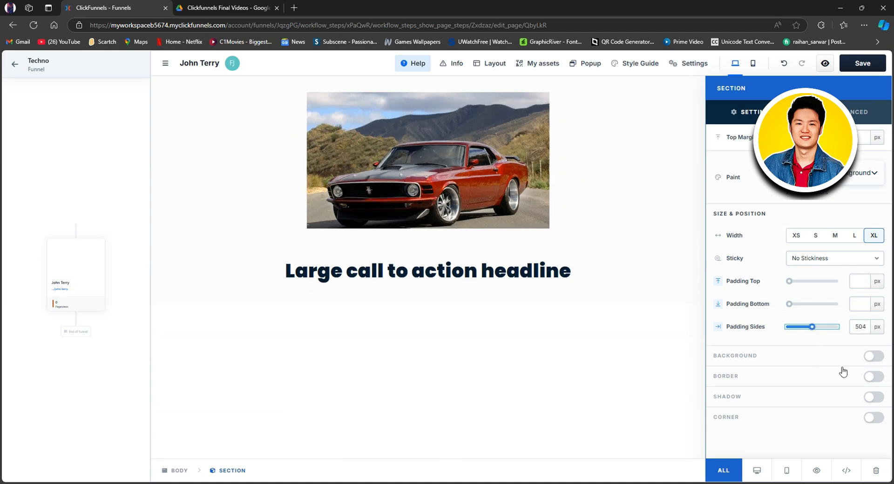
Enable the image section's background and set its image fit to the top-left anchor, leaving the image style at None.
click(873, 356)
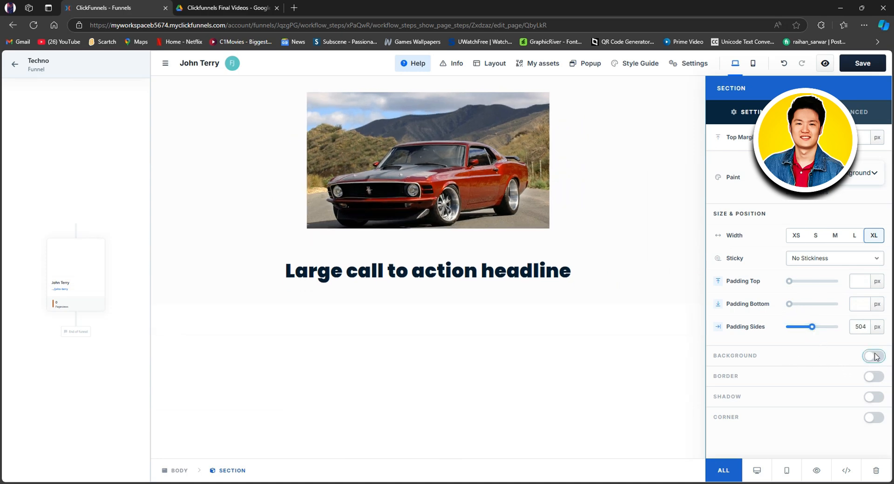
scroll(827, 329, down, 1)
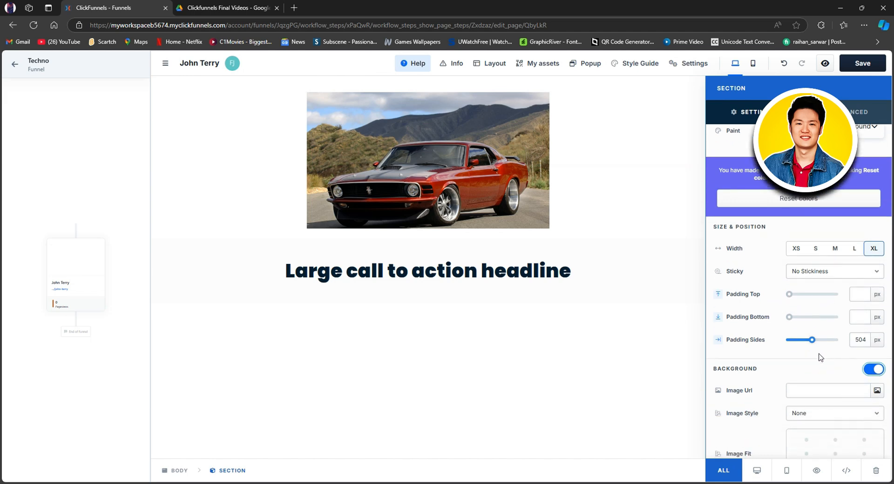
scroll(818, 360, down, 1)
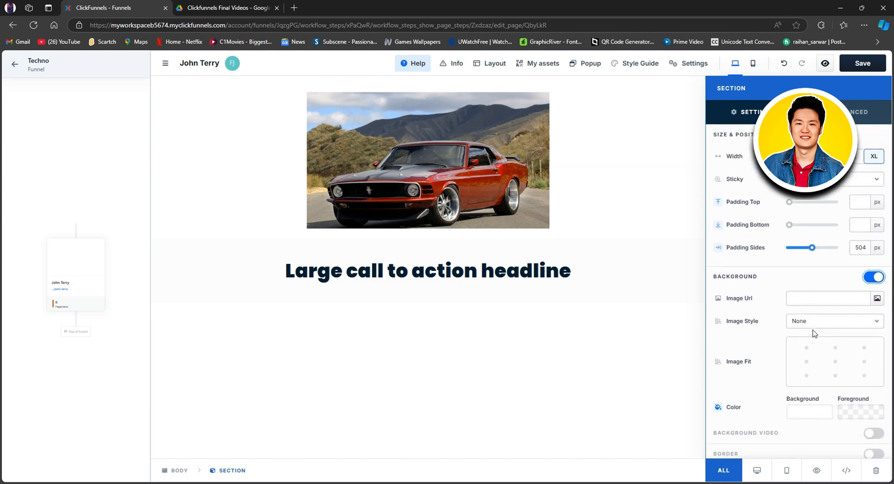
click(837, 327)
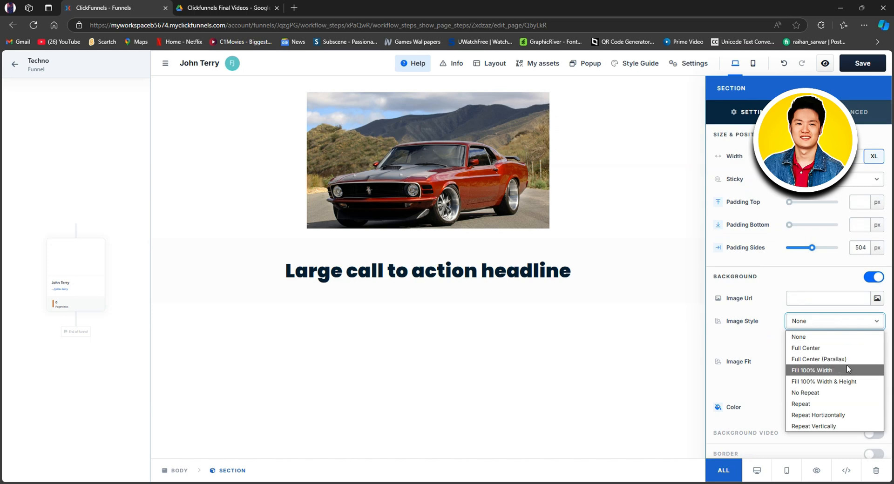
click(766, 349)
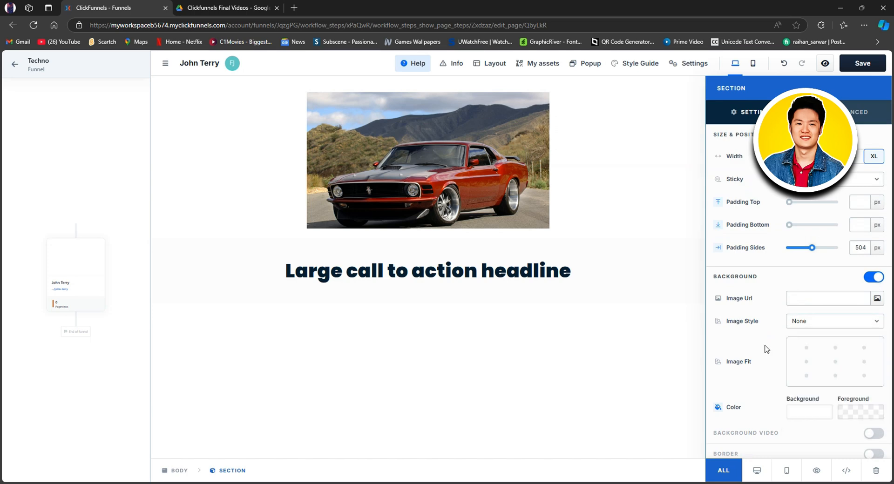
click(806, 351)
scroll(747, 371, down, 1)
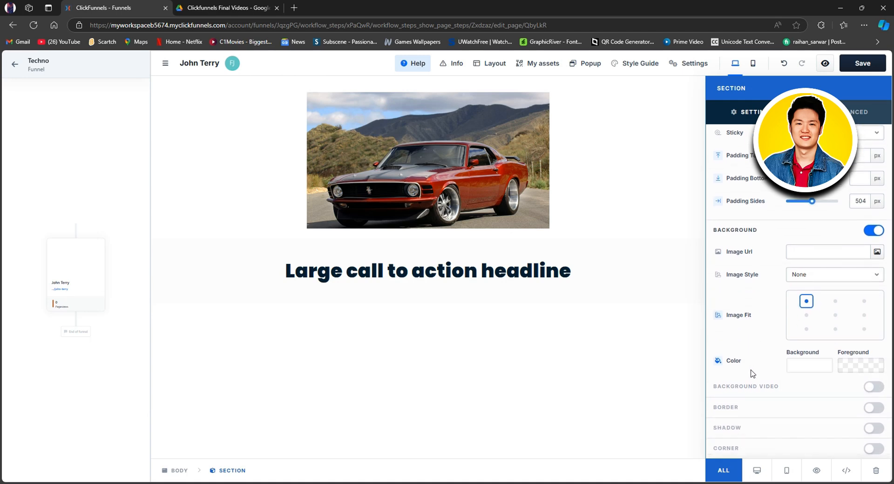
Set the image section's background to a solid dark red, hex 802121, at 100% alpha.
click(800, 365)
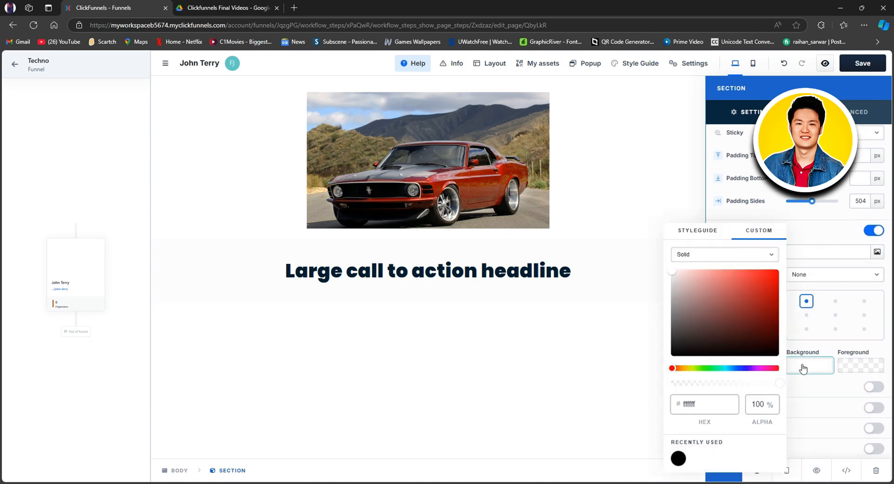
click(726, 333)
drag(712, 335, 750, 313)
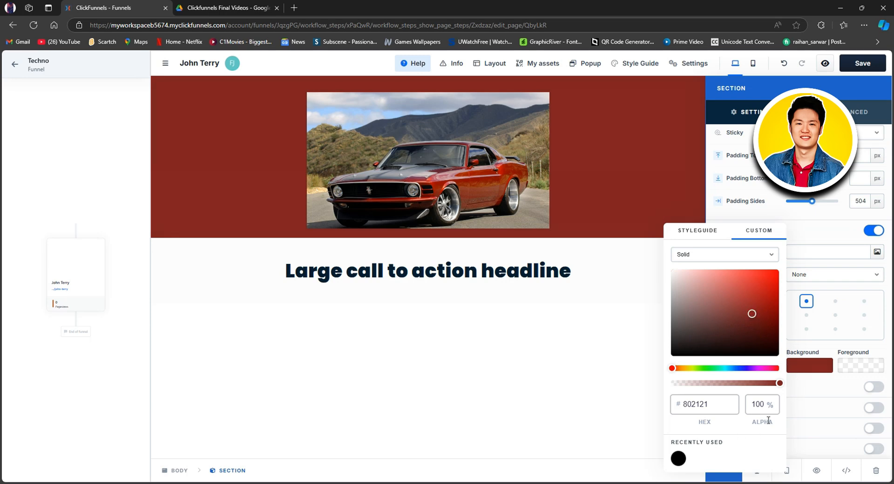
click(823, 348)
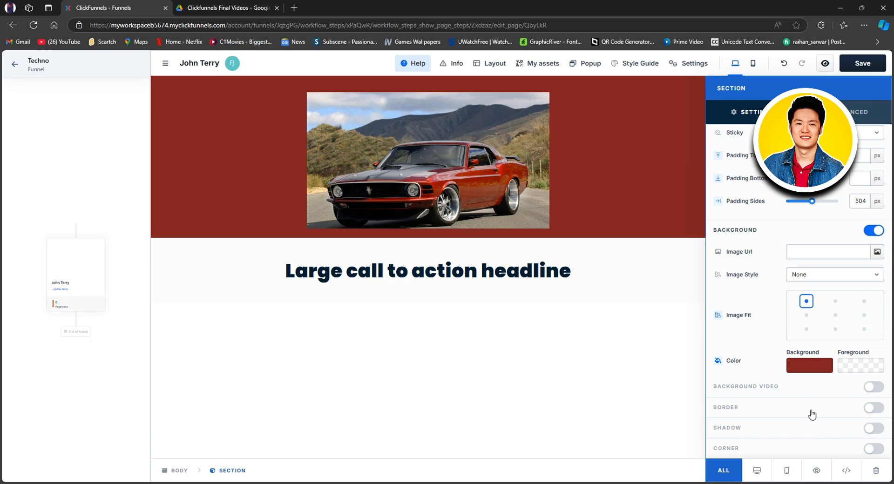
Try the border and shadow options on the image section, switching each one back off.
click(877, 409)
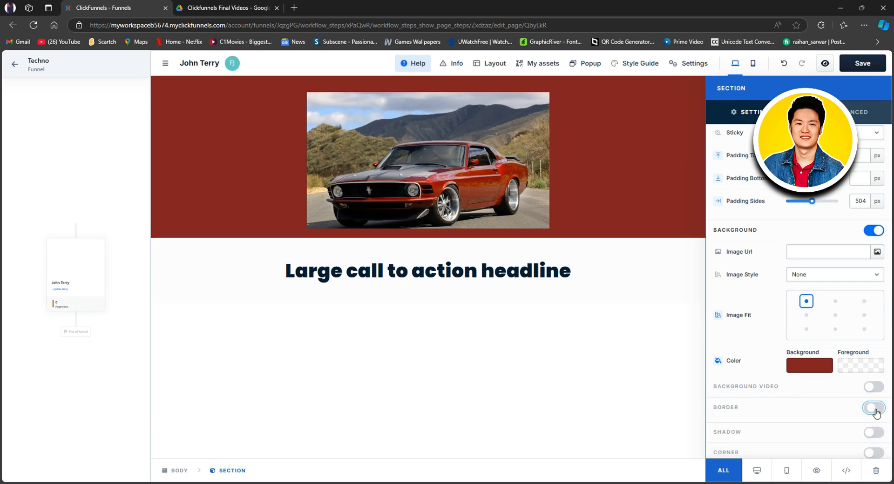
click(875, 409)
click(874, 429)
click(874, 429)
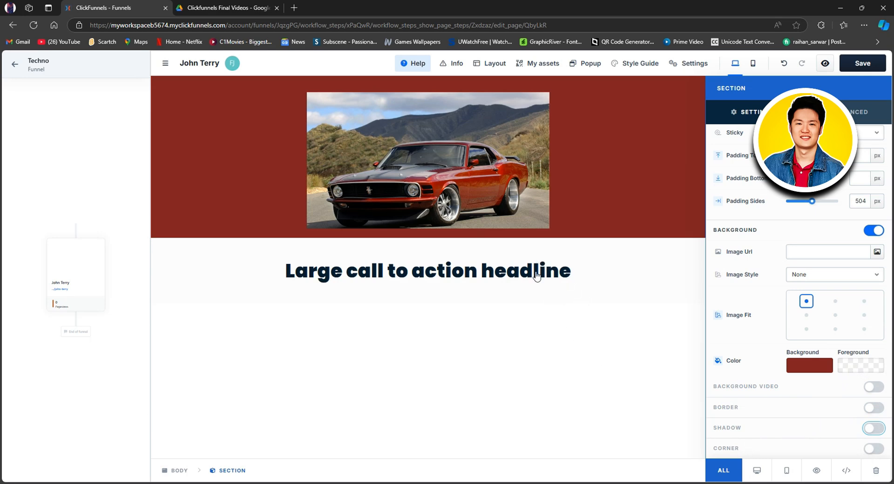
Replace the headline text below the image with "Create a free funnel".
click(535, 270)
click(550, 272)
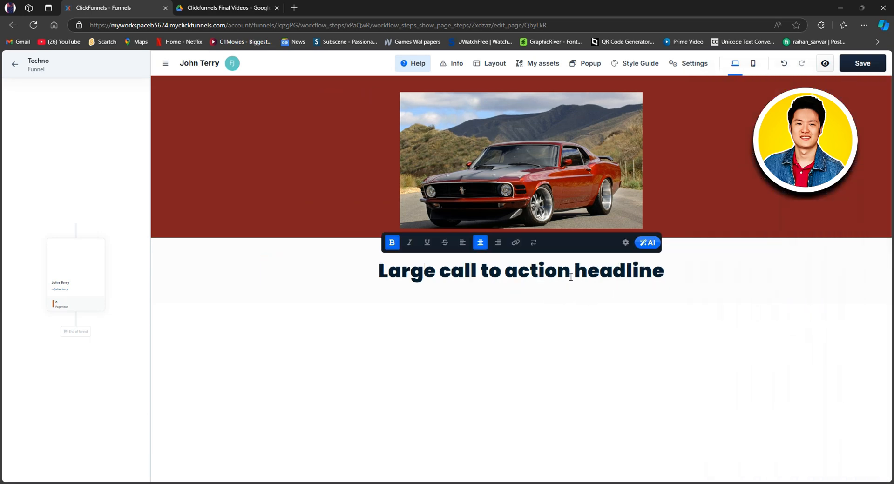
drag(380, 272, 662, 276)
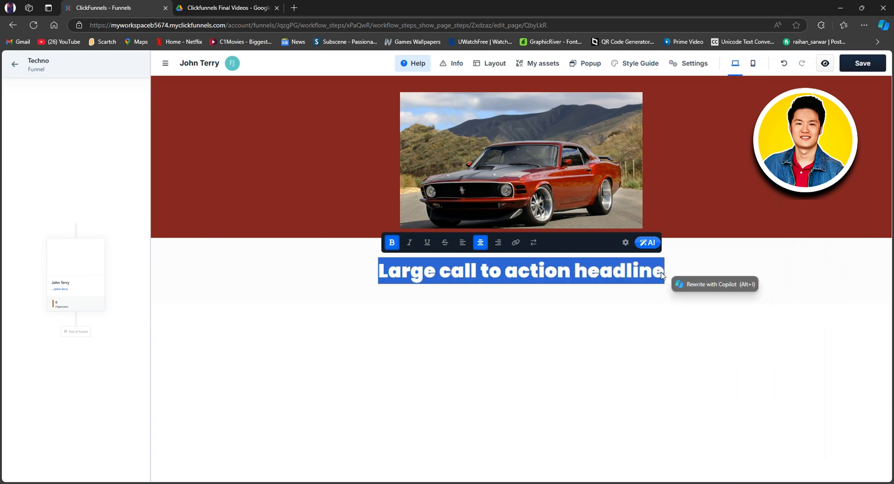
text(Create a )
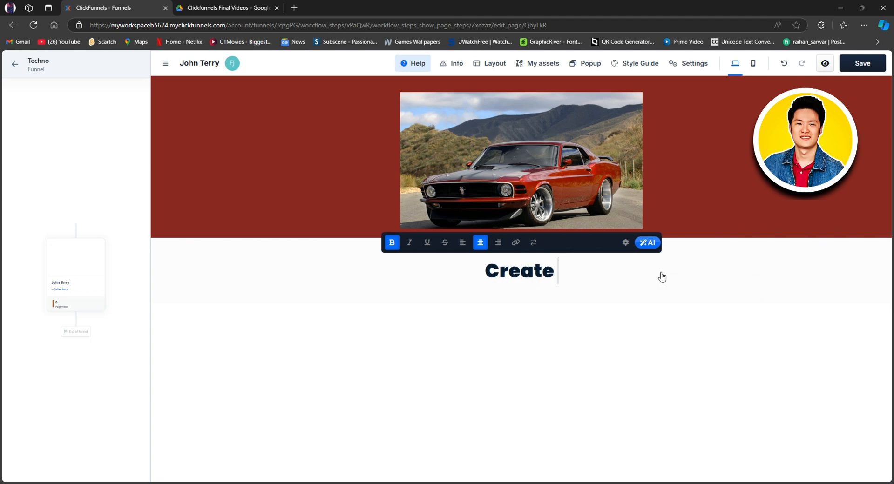
text(free )
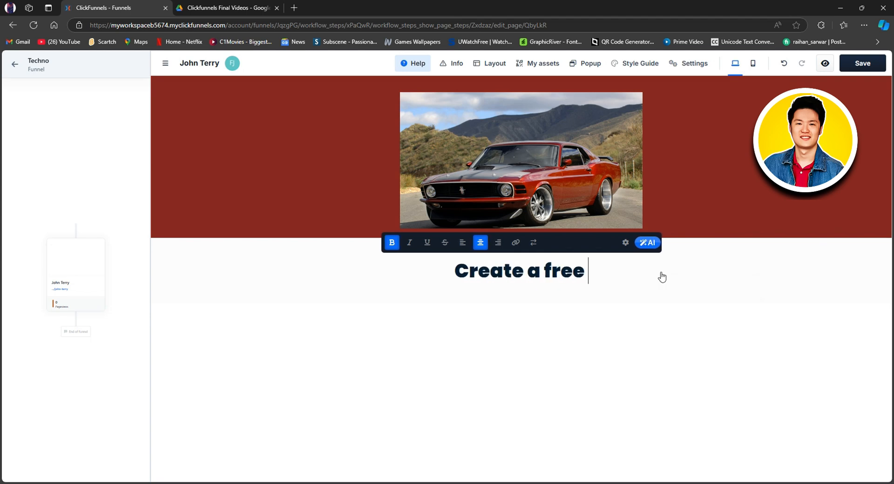
text(funnel)
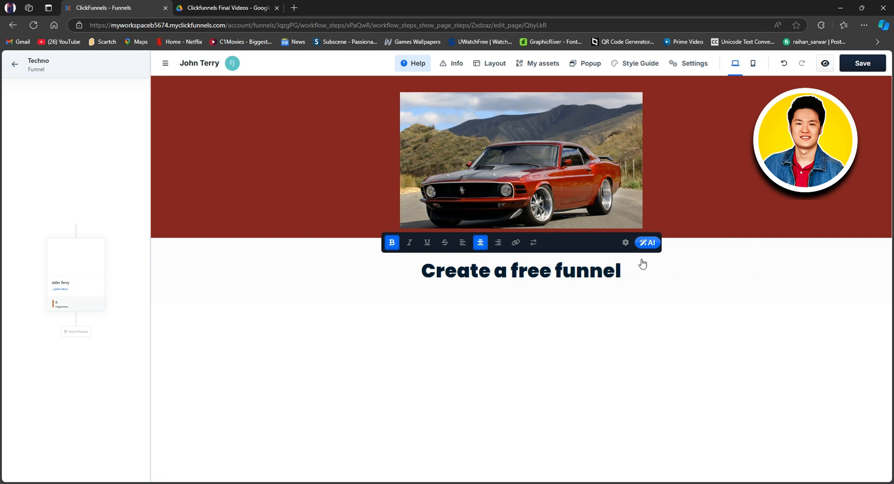
click(646, 305)
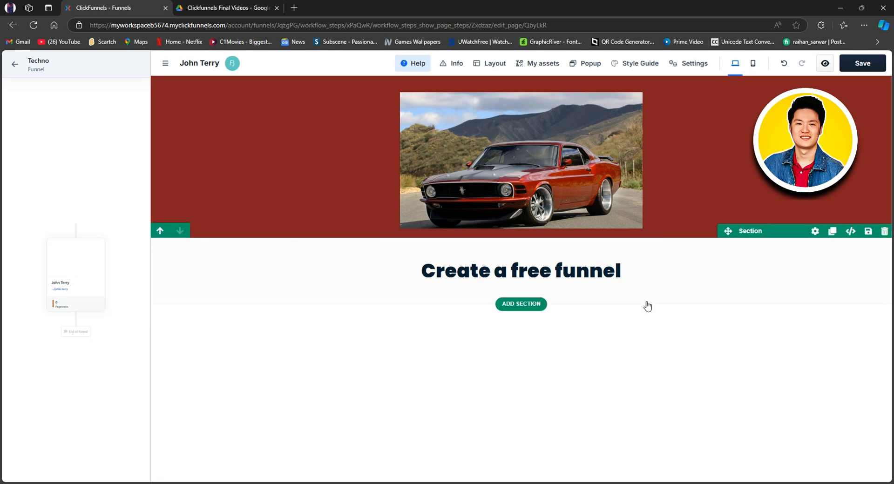
Set the headline row's width to 1386 px, with padding of 36 px top, 30 px bottom and 136 px on the sides.
click(603, 255)
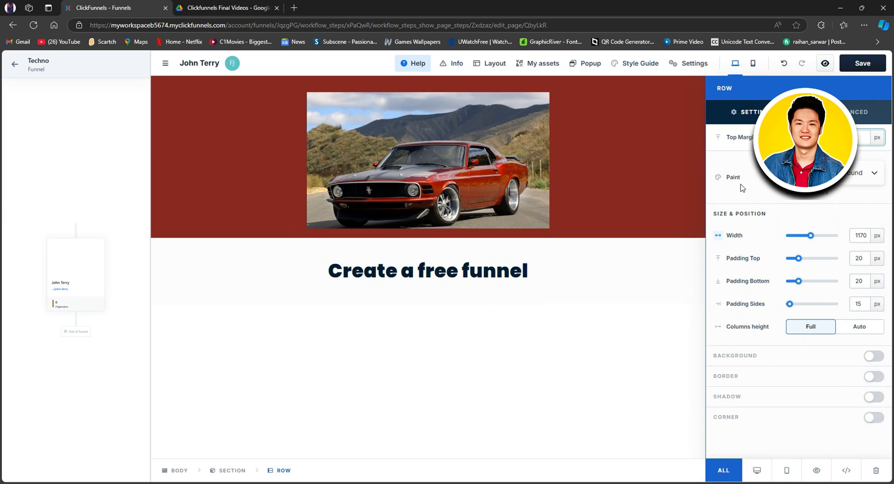
click(859, 181)
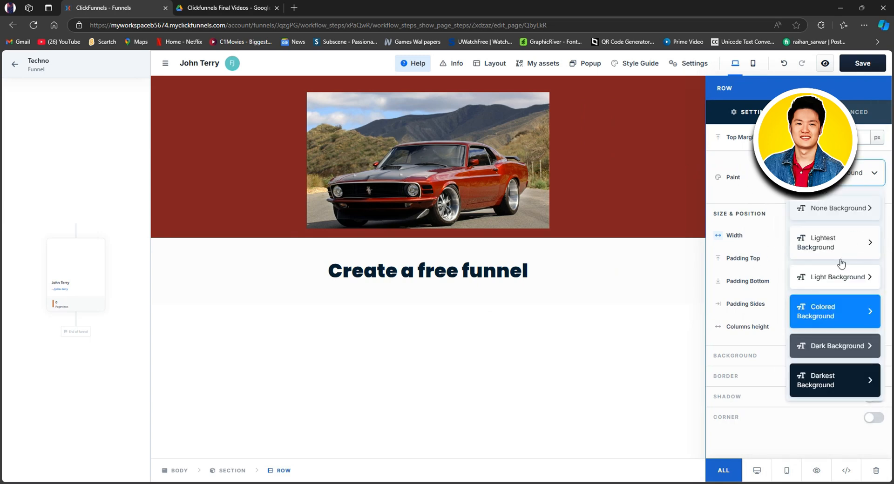
click(868, 178)
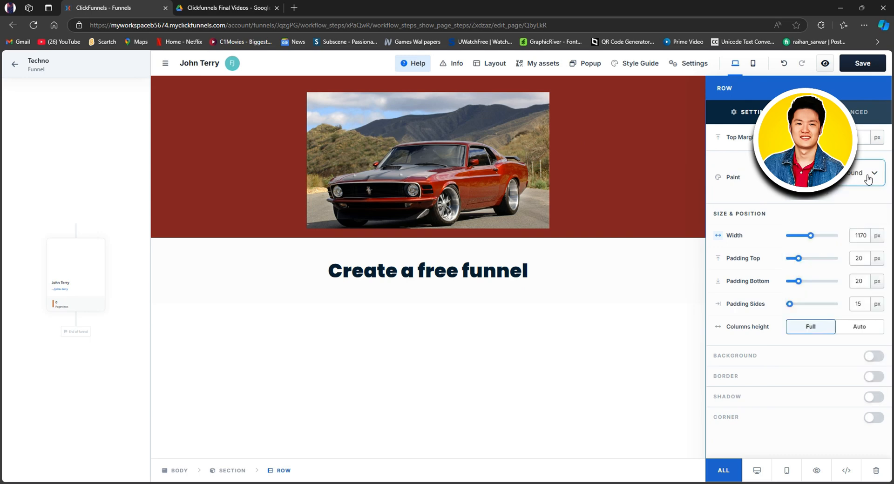
drag(810, 236, 802, 306)
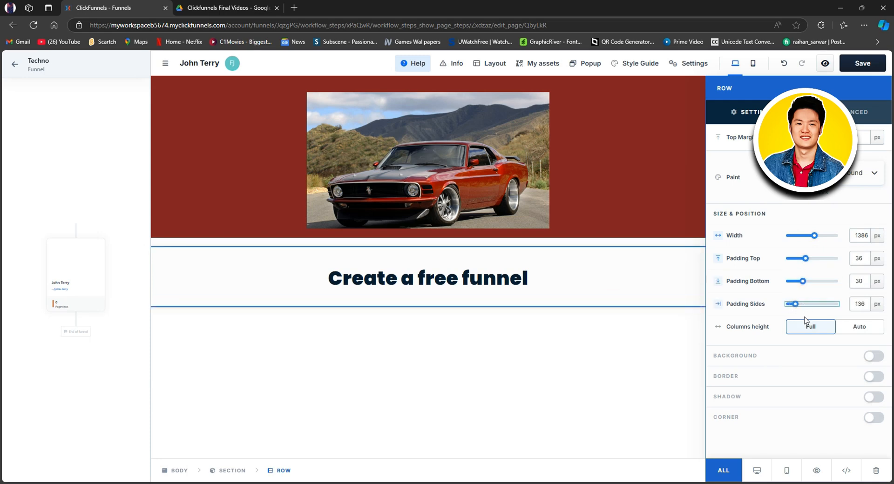
Turn on the headline row's background and set it to solid black, hex 000000, at 100% alpha.
click(874, 356)
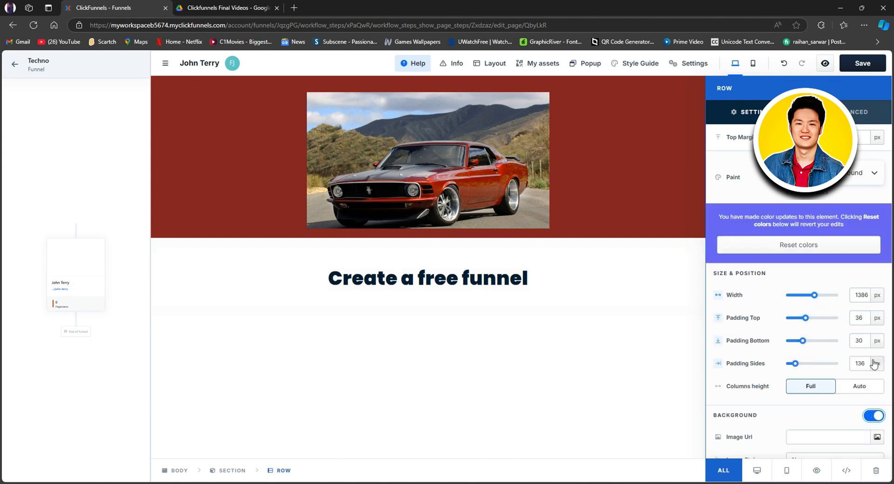
scroll(838, 373, down, 2)
scroll(792, 358, down, 1)
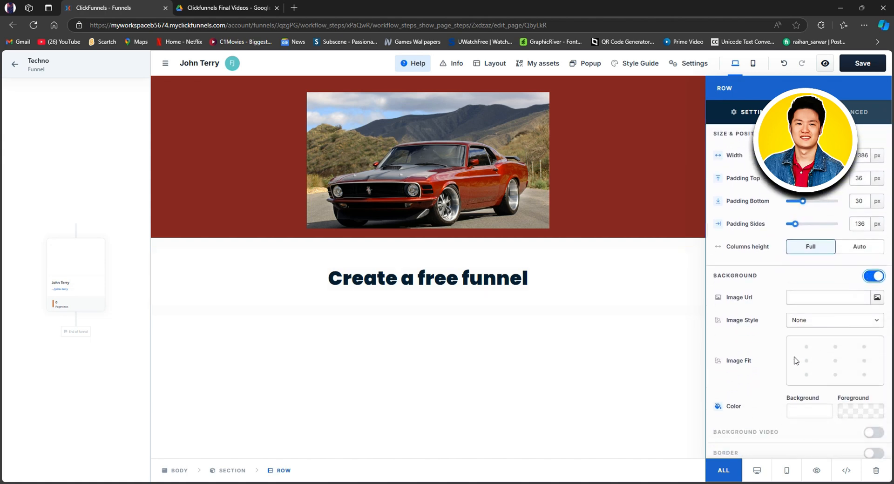
scroll(801, 355, down, 1)
click(811, 371)
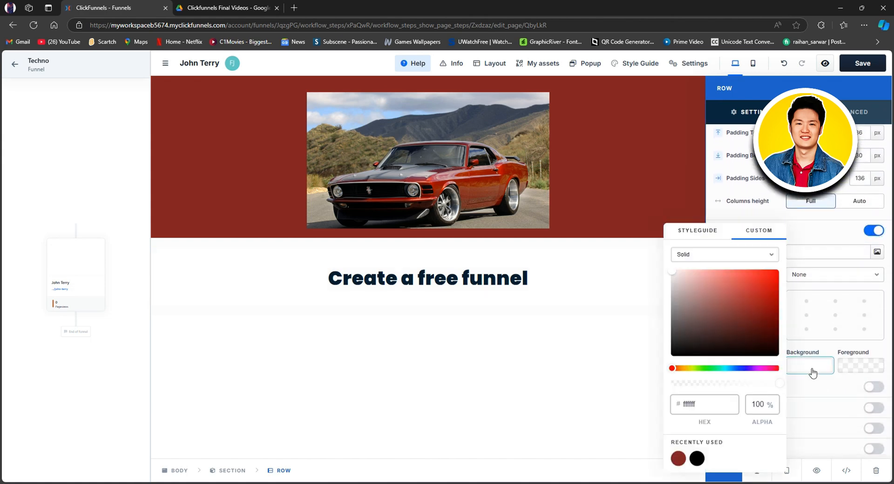
click(736, 340)
click(670, 357)
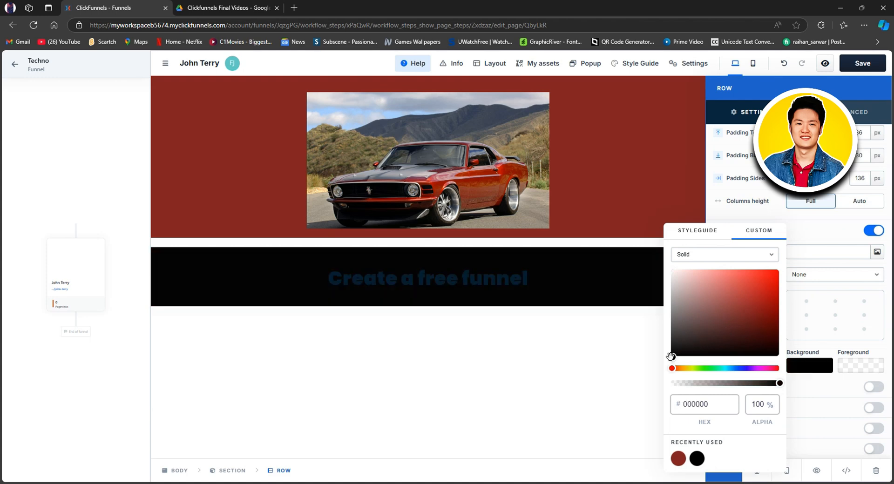
click(514, 291)
drag(621, 280, 494, 280)
drag(421, 279, 470, 280)
double_click(464, 279)
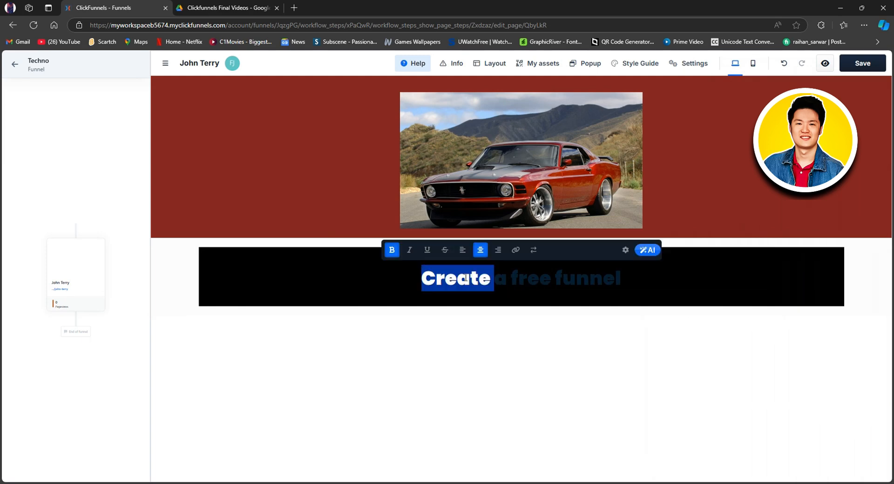
drag(529, 278, 579, 274)
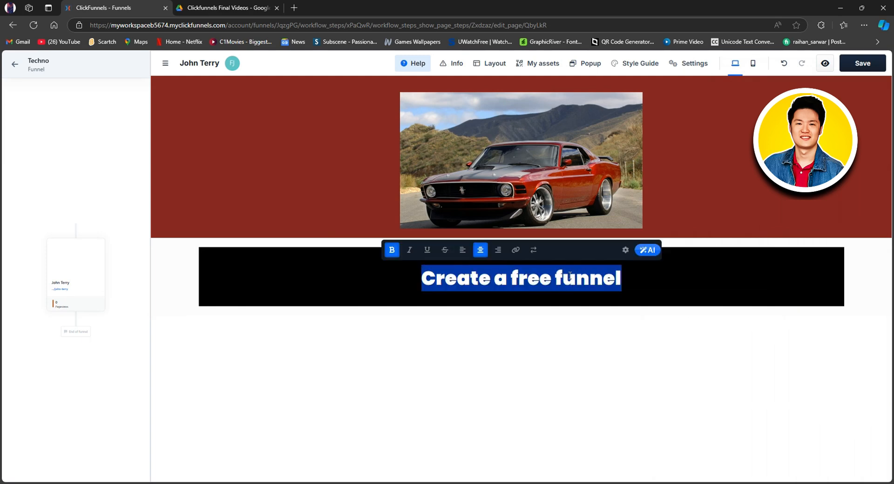
click(569, 276)
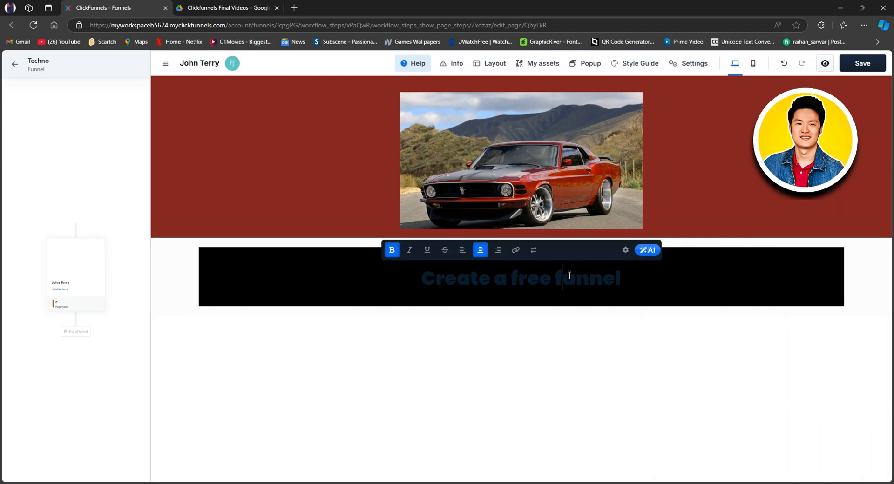
click(708, 259)
click(666, 289)
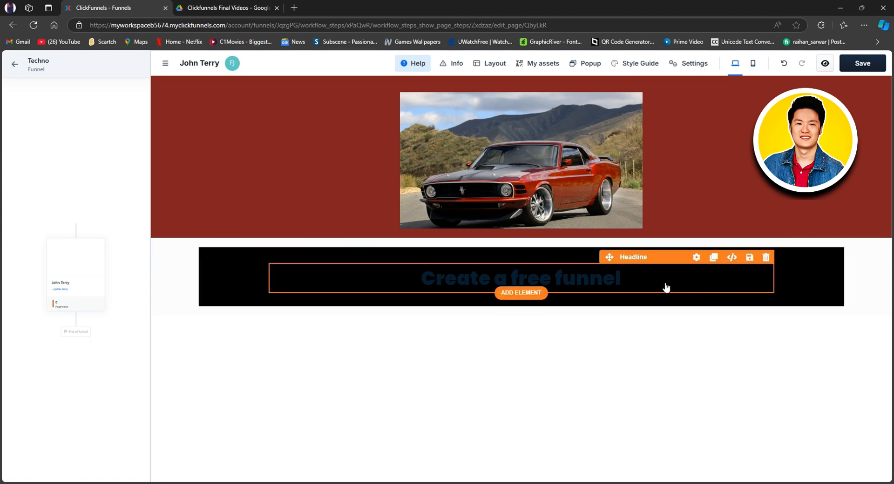
Try left and right alignment on the headline text, return it to centred, and look at the available contact attributes.
click(664, 288)
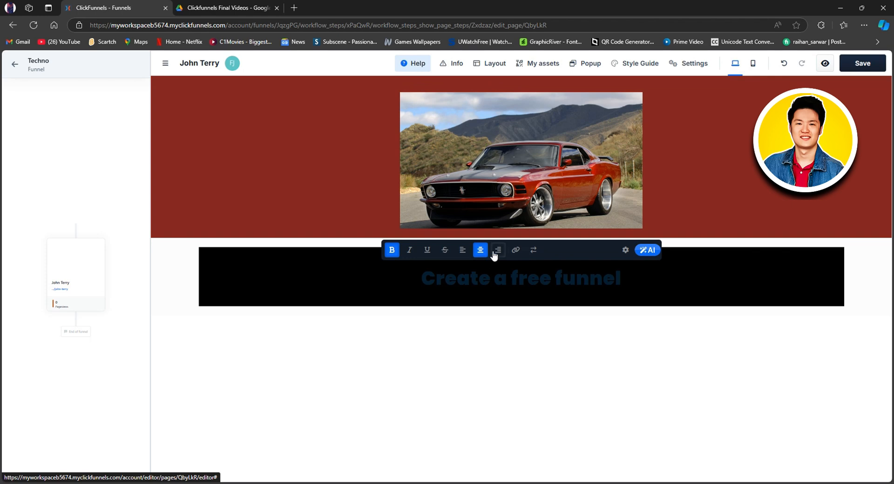
click(460, 252)
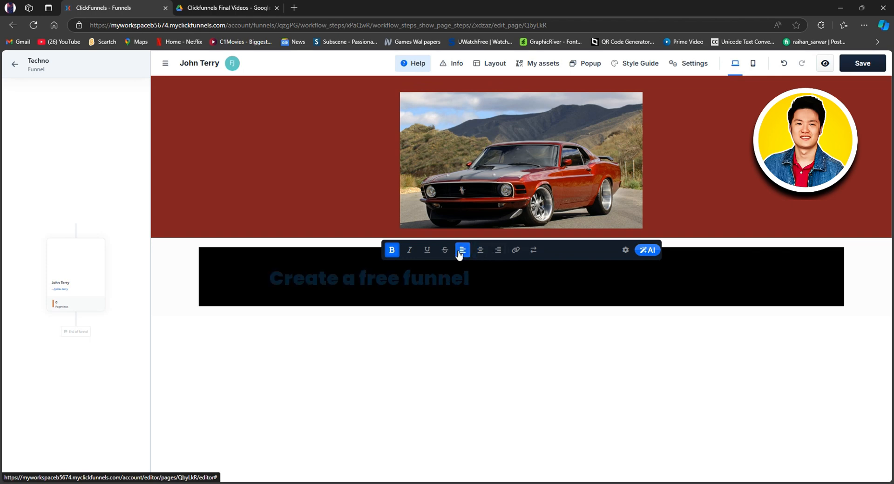
click(498, 253)
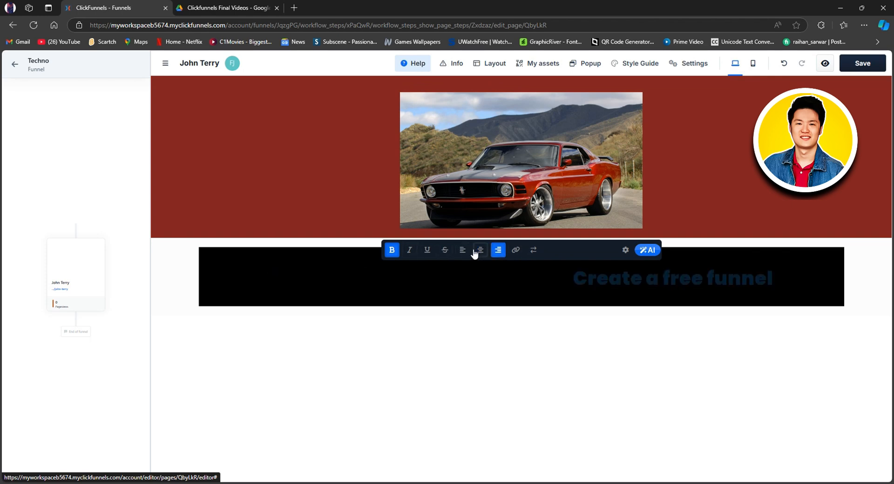
click(479, 252)
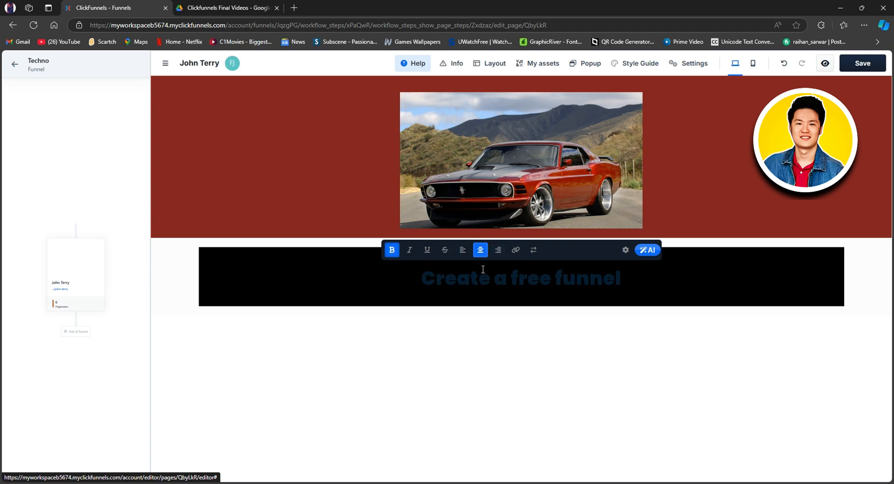
click(531, 254)
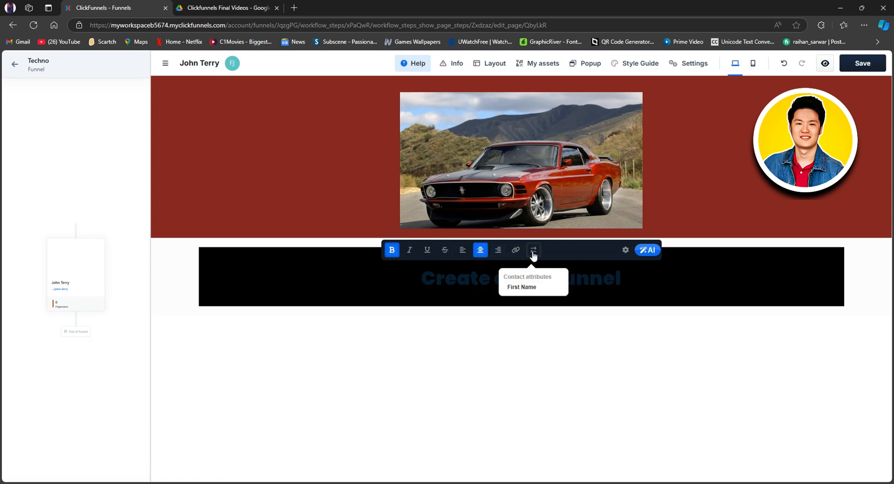
Open the headline's settings and set its text casing to all uppercase, keeping the opacity at 1.
click(625, 251)
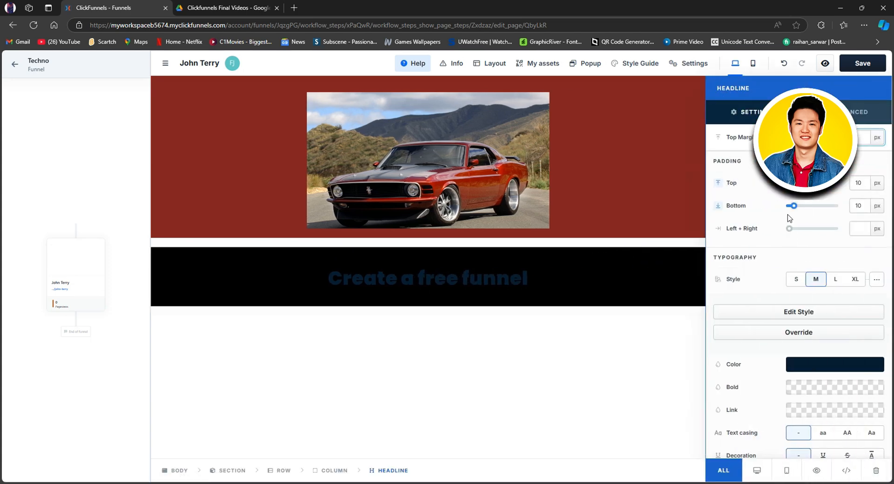
scroll(790, 218, down, 3)
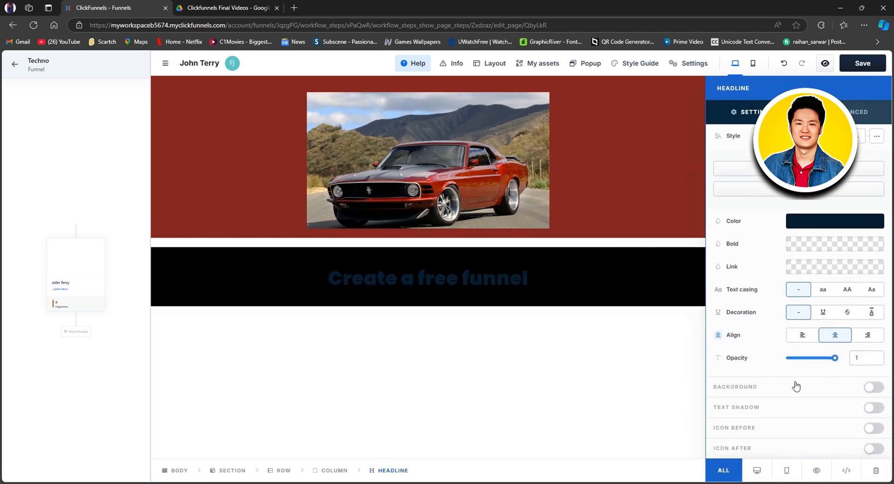
mouse_move(836, 360)
mouse_down()
mouse_move(816, 364)
mouse_move(836, 361)
mouse_up()
click(847, 290)
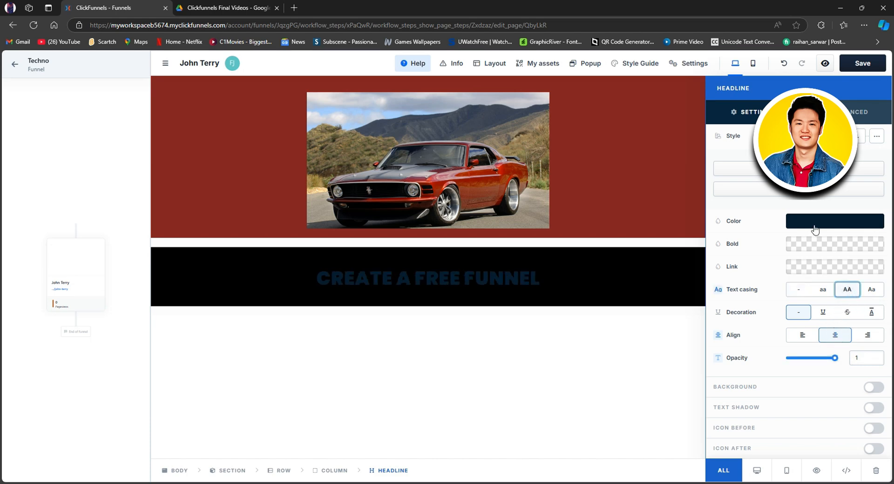
Set the headline's text color to white, hex ffffff, at 100% alpha.
click(813, 225)
drag(753, 270, 664, 240)
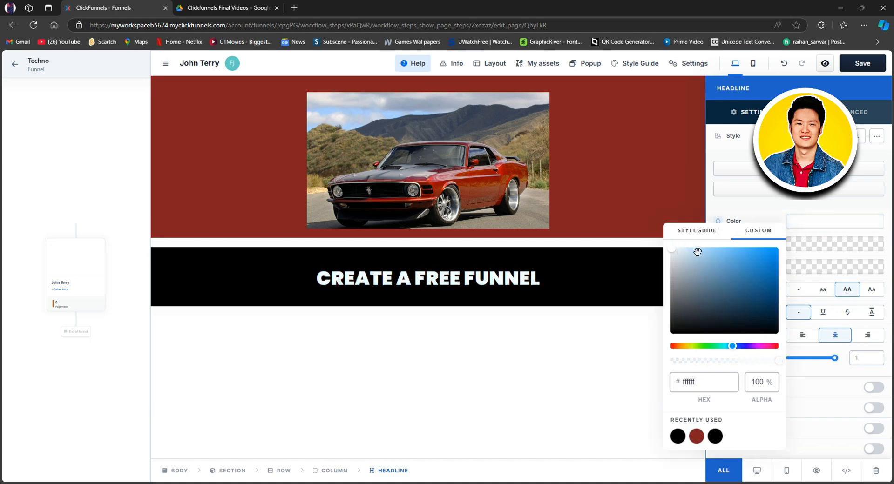
click(755, 208)
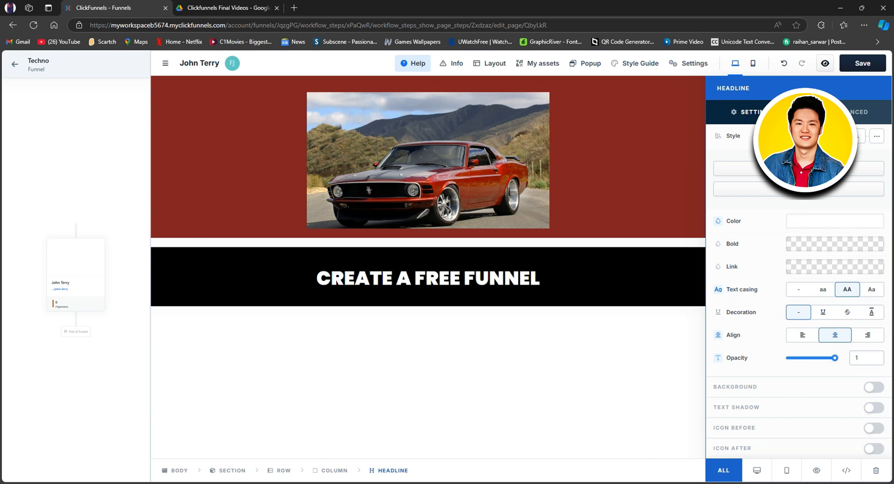
Save the page, return to the Techno funnel's workflow, and leave the funnel.
click(863, 63)
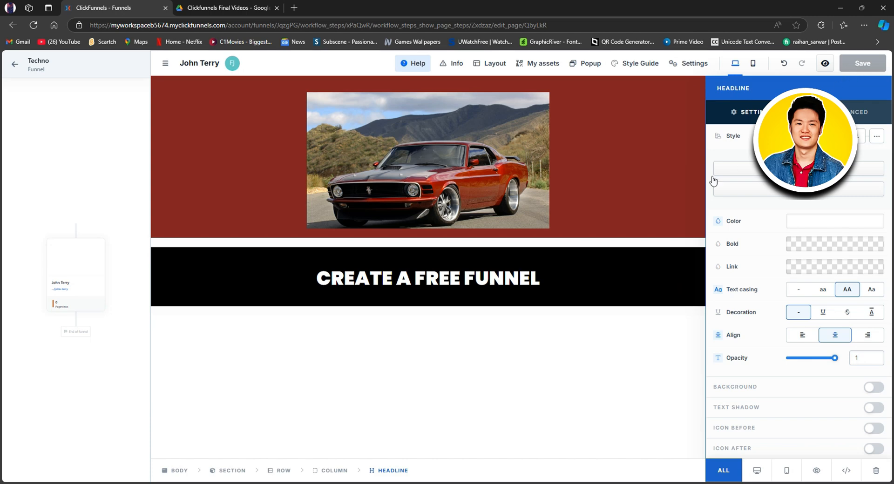
click(15, 65)
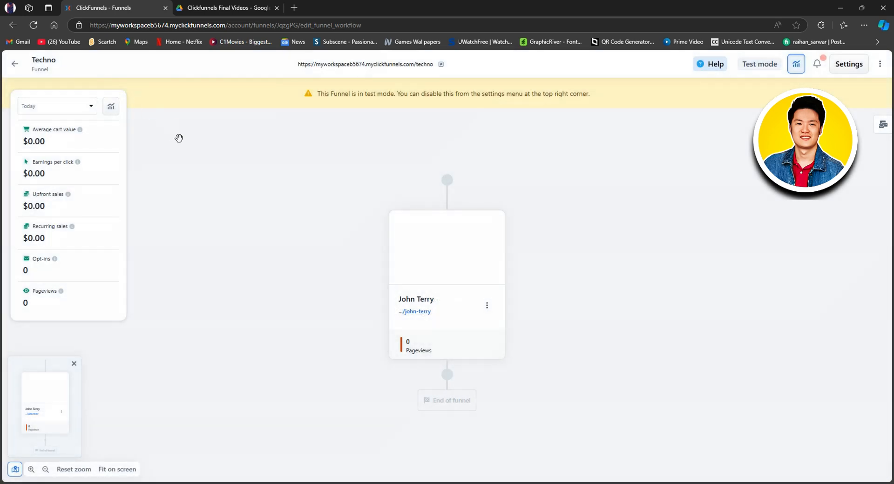
click(10, 66)
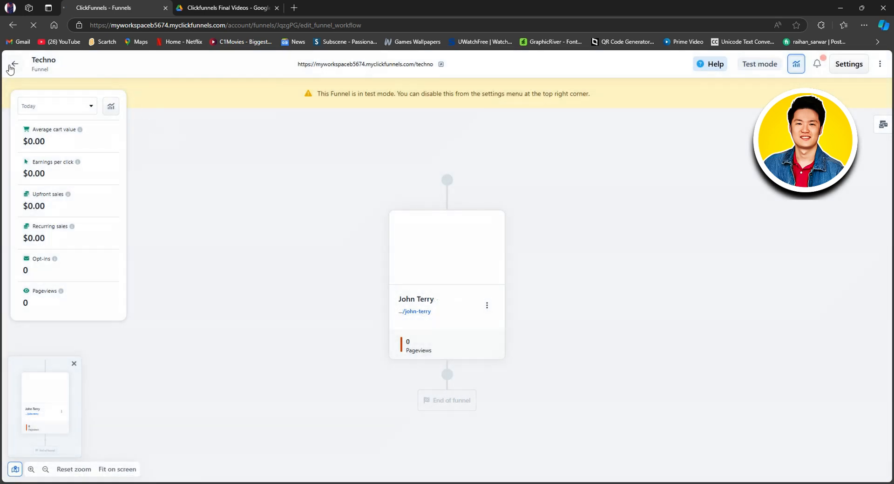